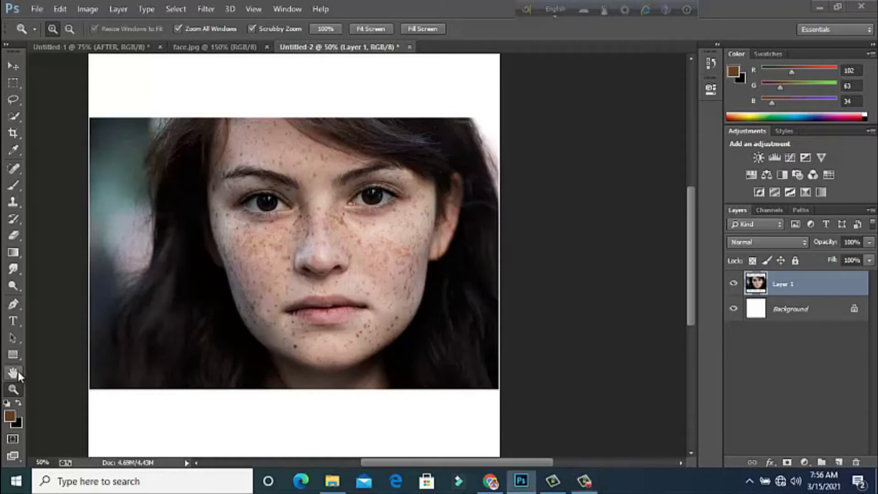
Unlock the Background into an editable Layer 0, then make Layer 1 active.
{"action": "key", "text": "alt"}
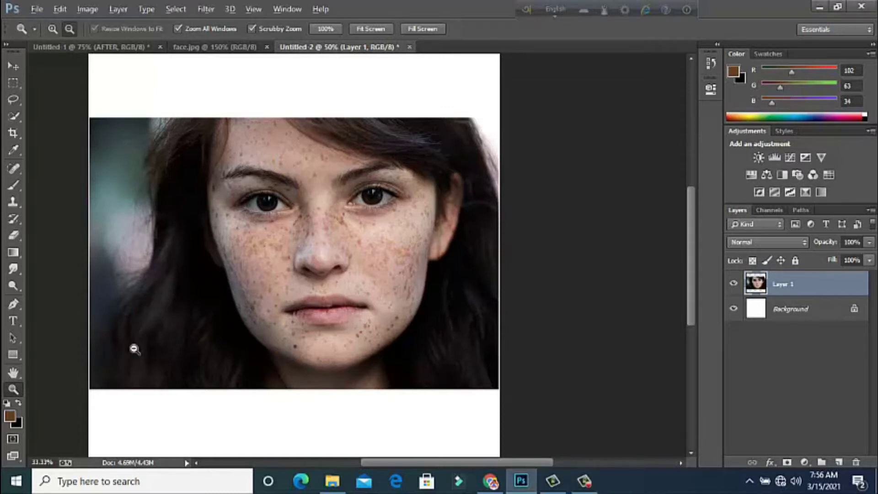
{"action": "left_click", "coordinate": [134, 349], "text": "alt"}
{"action": "left_click", "coordinate": [299, 266]}
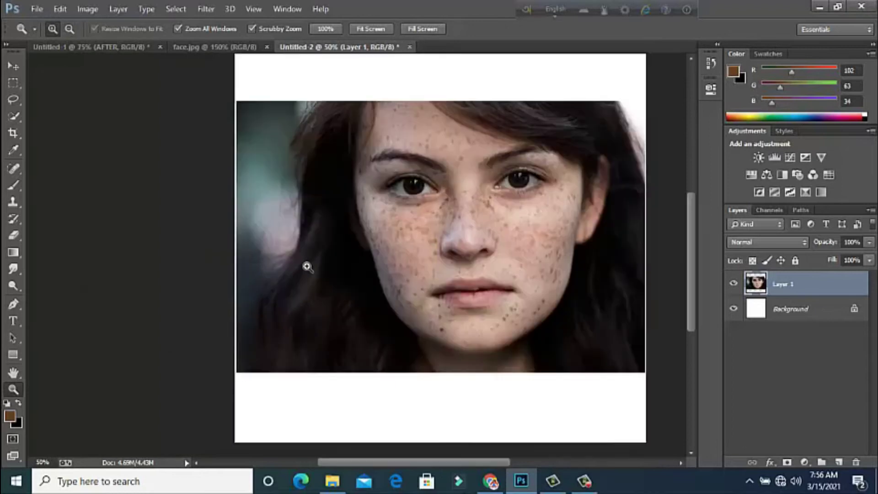
{"action": "left_click", "coordinate": [13, 372]}
{"action": "left_click_drag", "start_coordinate": [292, 312], "coordinate": [205, 324]}
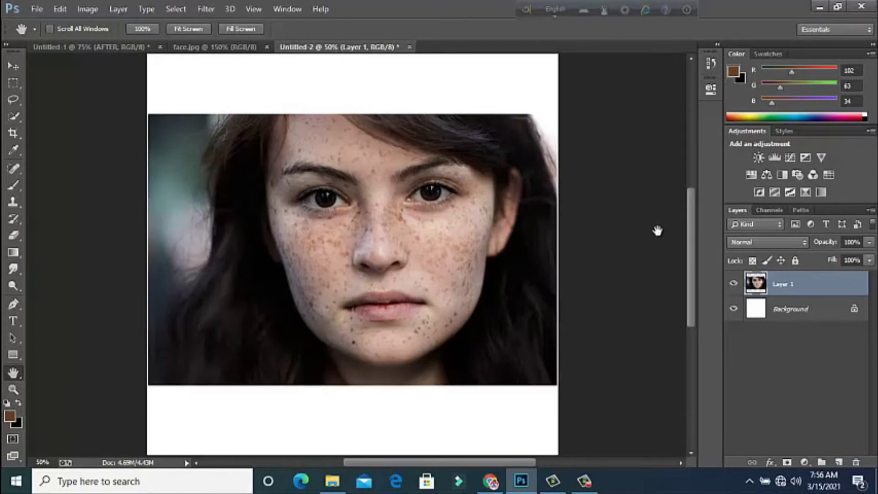
{"action": "left_click", "coordinate": [852, 310]}
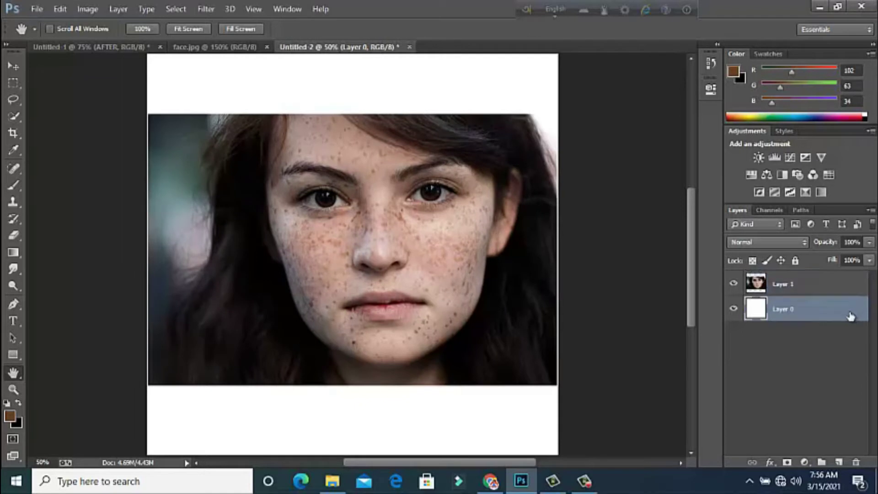
{"action": "left_click", "coordinate": [828, 288]}
Brighten the portrait with a Curves adjustment mapping input 115 to output 137.
{"action": "left_click", "coordinate": [95, 10]}
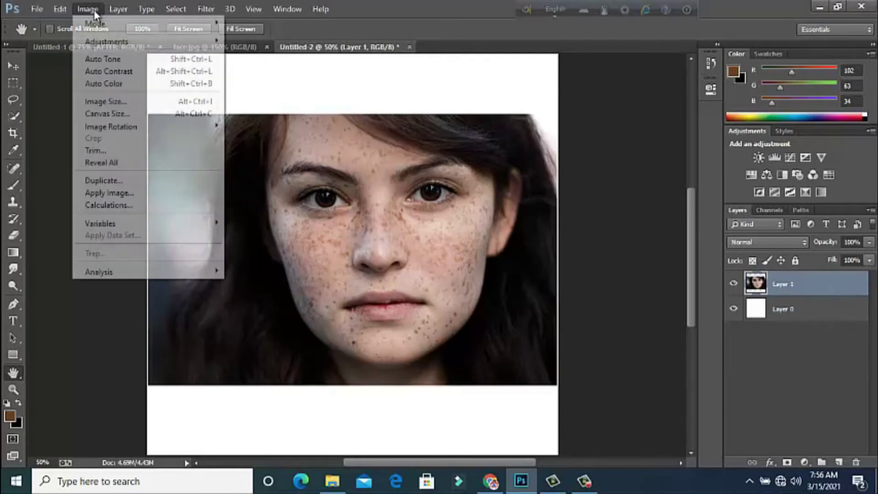
{"action": "left_click", "coordinate": [94, 11]}
{"action": "mouse_move", "coordinate": [106, 42]}
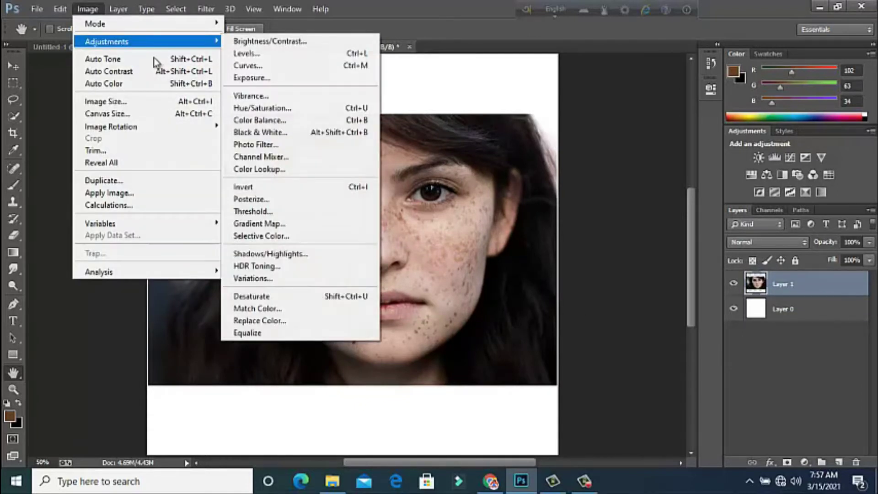
{"action": "left_click", "coordinate": [278, 66]}
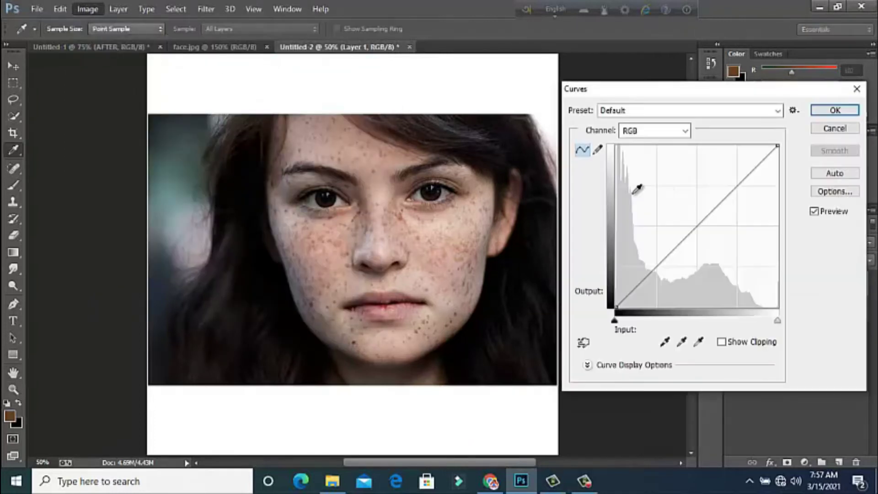
{"action": "left_click_drag", "start_coordinate": [696, 227], "coordinate": [688, 221]}
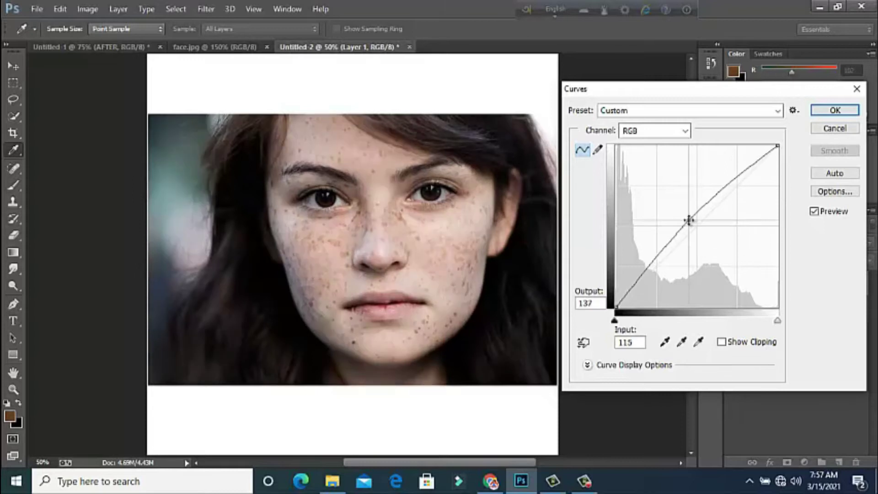
{"action": "left_click", "coordinate": [821, 110]}
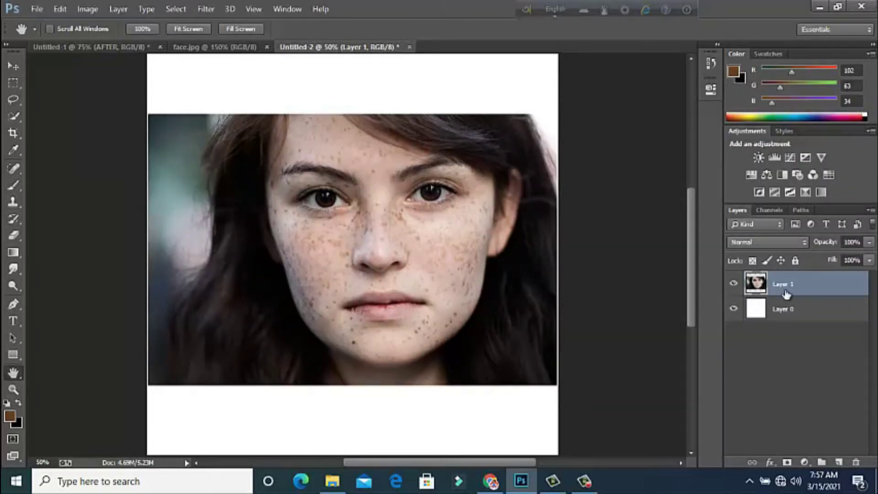
Duplicate Layer 1 to create Layer 1 copy.
{"action": "right_click", "coordinate": [807, 282]}
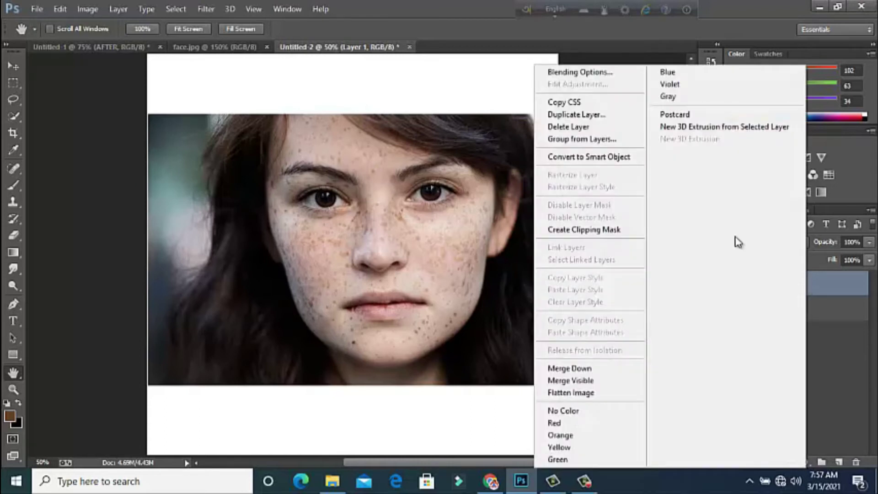
{"action": "left_click", "coordinate": [594, 115]}
{"action": "left_click", "coordinate": [552, 145]}
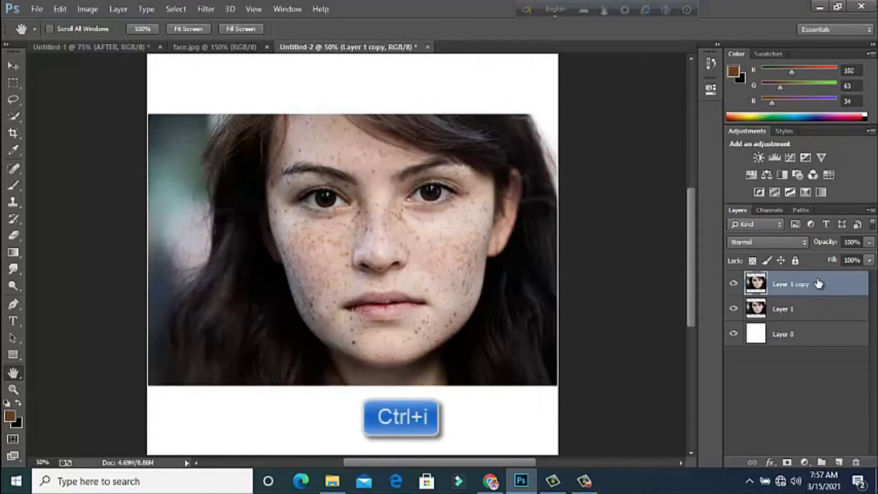
Invert Layer 1 copy and set its blend mode to Vivid Light.
{"action": "key", "text": "ctrl+i"}
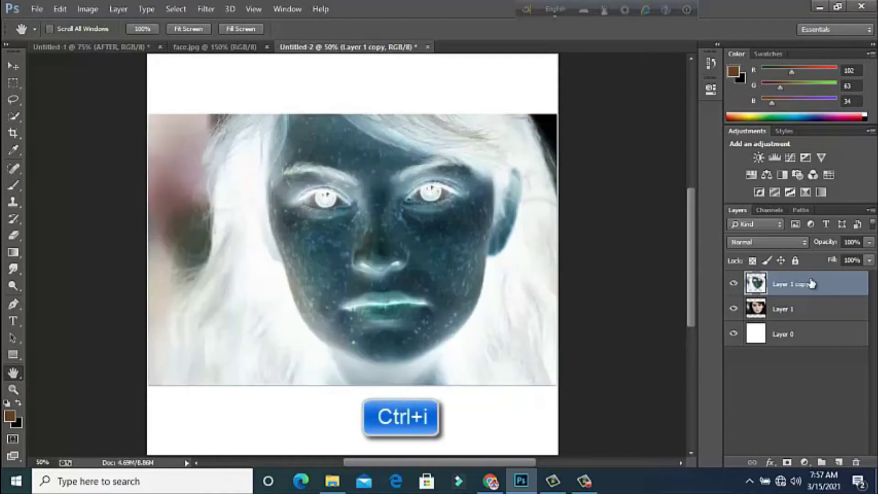
{"action": "left_click", "coordinate": [770, 246]}
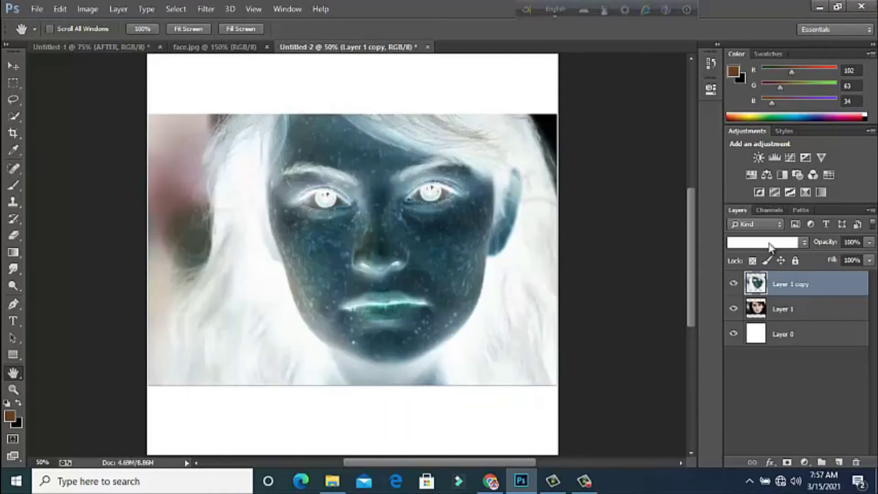
{"action": "left_click", "coordinate": [745, 191]}
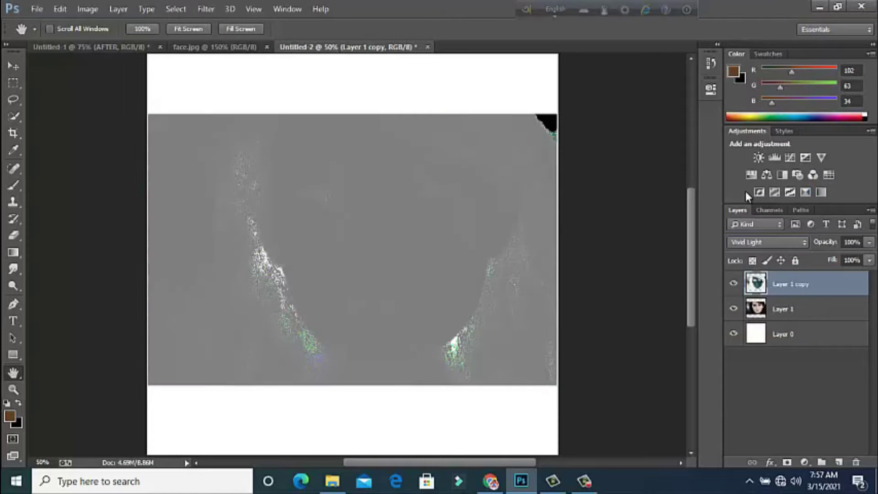
{"action": "left_click", "coordinate": [204, 10]}
{"action": "mouse_move", "coordinate": [216, 248]}
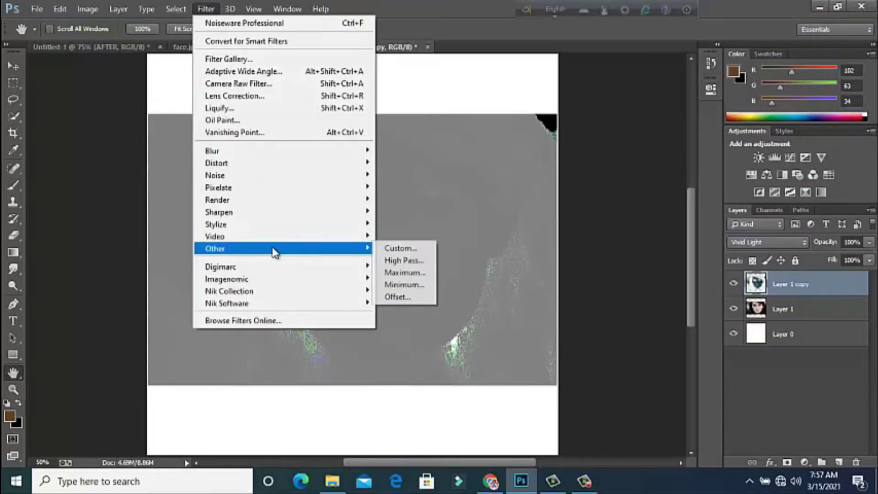
Apply a High Pass filter to Layer 1 copy with a radius of about 8.4 pixels.
{"action": "left_click", "coordinate": [392, 261]}
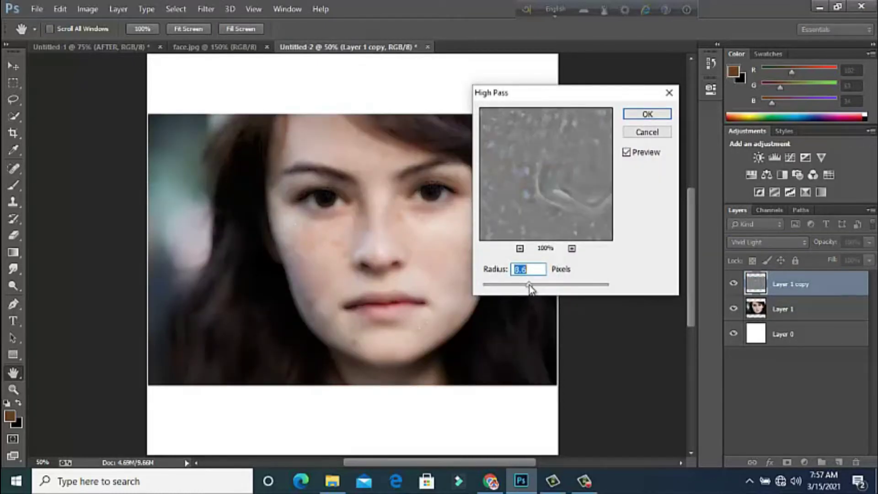
{"action": "mouse_move", "coordinate": [548, 284]}
{"action": "left_mouse_down"}
{"action": "mouse_move", "coordinate": [486, 287]}
{"action": "mouse_move", "coordinate": [577, 292]}
{"action": "mouse_move", "coordinate": [540, 292]}
{"action": "left_mouse_up"}
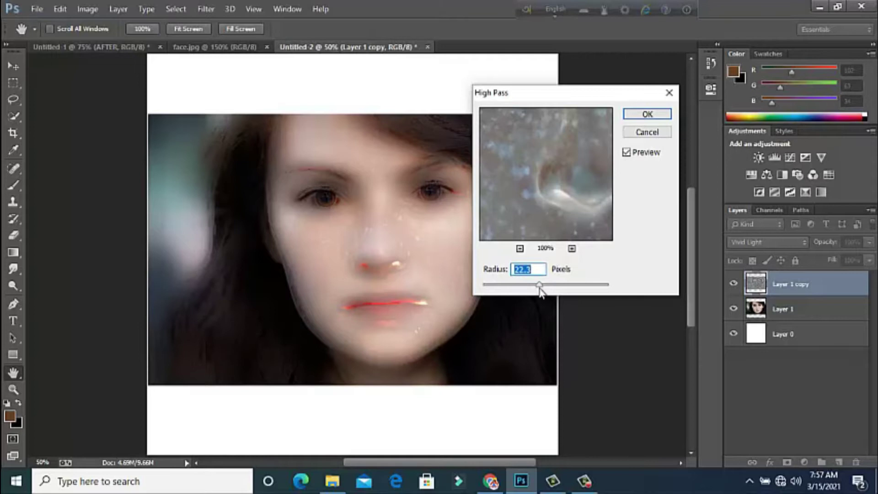
{"action": "left_click_drag", "start_coordinate": [541, 292], "coordinate": [541, 288]}
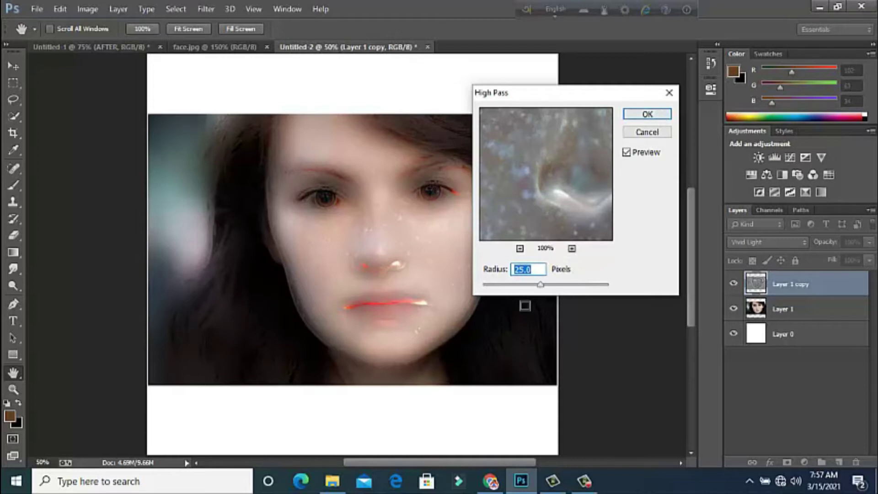
{"action": "left_click_drag", "start_coordinate": [538, 289], "coordinate": [530, 288]}
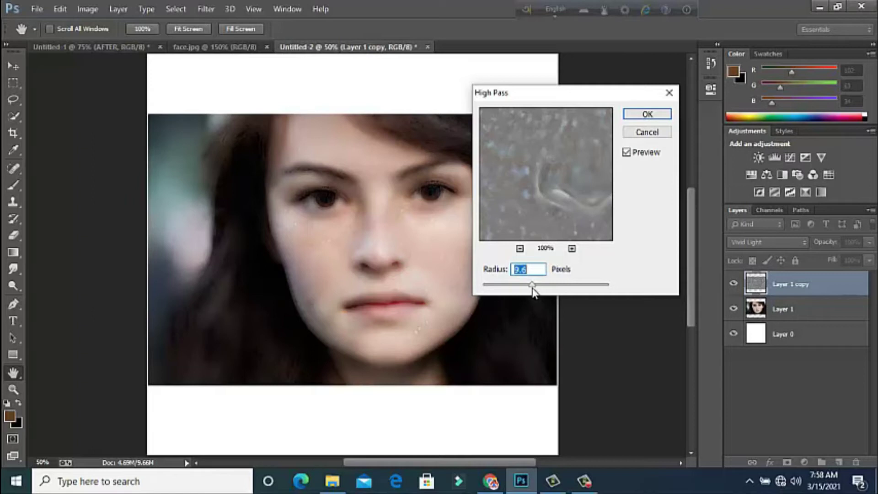
{"action": "left_click_drag", "start_coordinate": [534, 289], "coordinate": [529, 290]}
{"action": "left_click_drag", "start_coordinate": [528, 291], "coordinate": [529, 291]}
{"action": "left_click", "coordinate": [652, 115]}
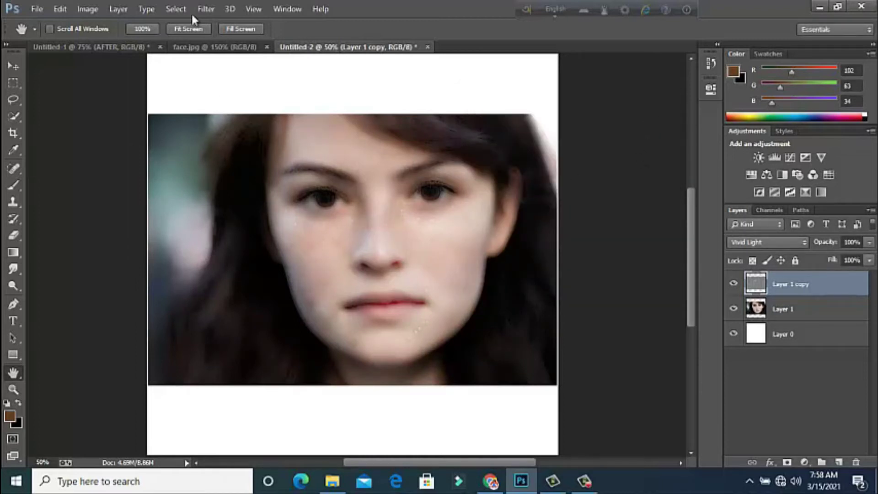
Apply a 0.1-pixel Gaussian Blur to Layer 1 copy.
{"action": "left_click", "coordinate": [205, 10]}
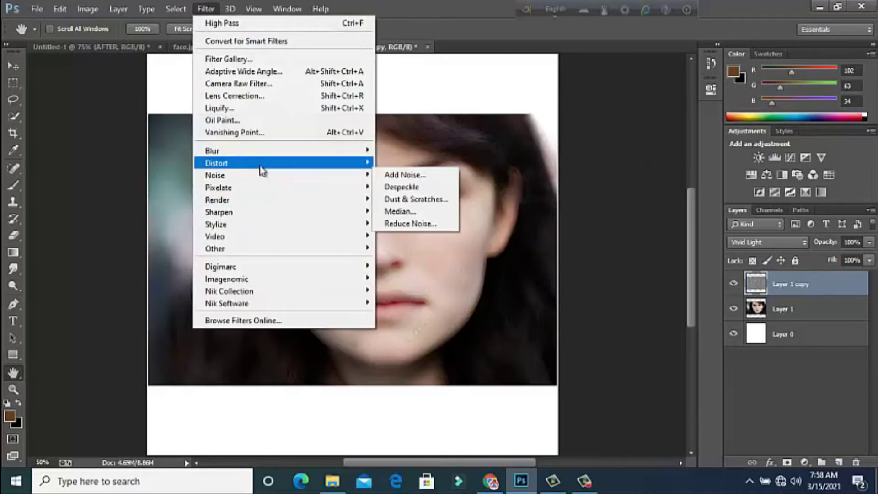
{"action": "mouse_move", "coordinate": [282, 150]}
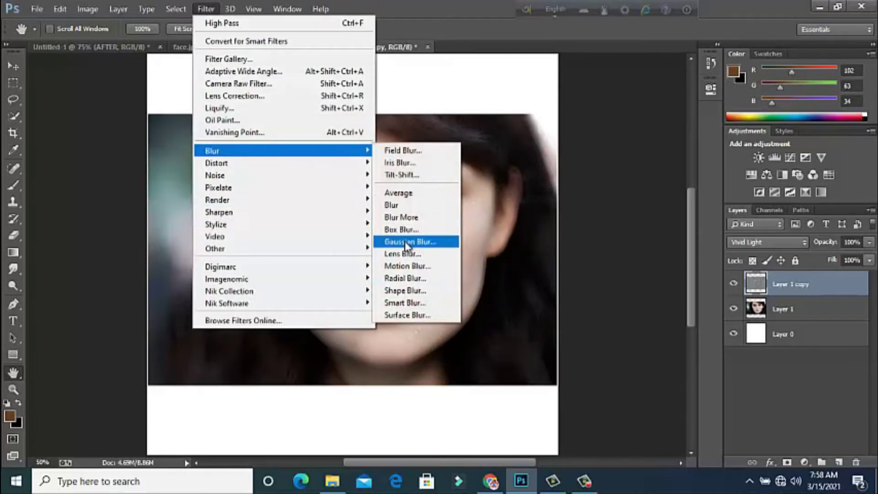
{"action": "left_click", "coordinate": [406, 242]}
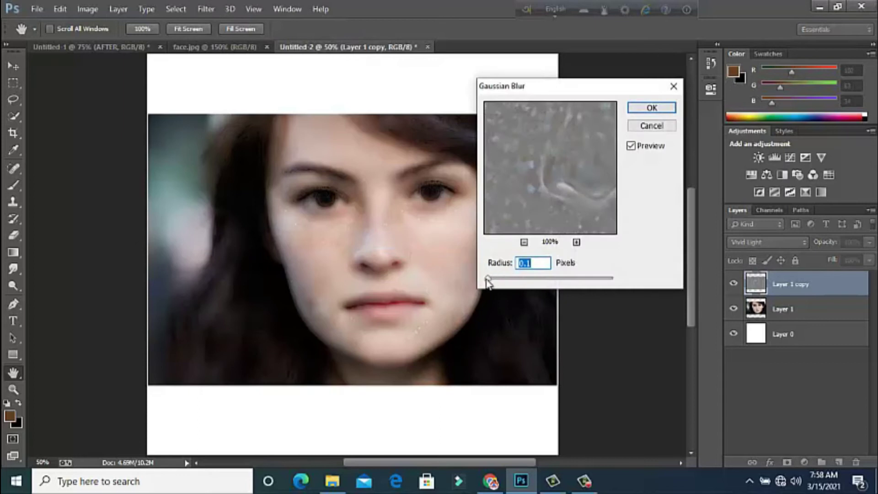
{"action": "mouse_move", "coordinate": [489, 283]}
{"action": "left_mouse_down"}
{"action": "mouse_move", "coordinate": [533, 286]}
{"action": "mouse_move", "coordinate": [485, 281]}
{"action": "left_mouse_up"}
{"action": "left_click", "coordinate": [671, 110]}
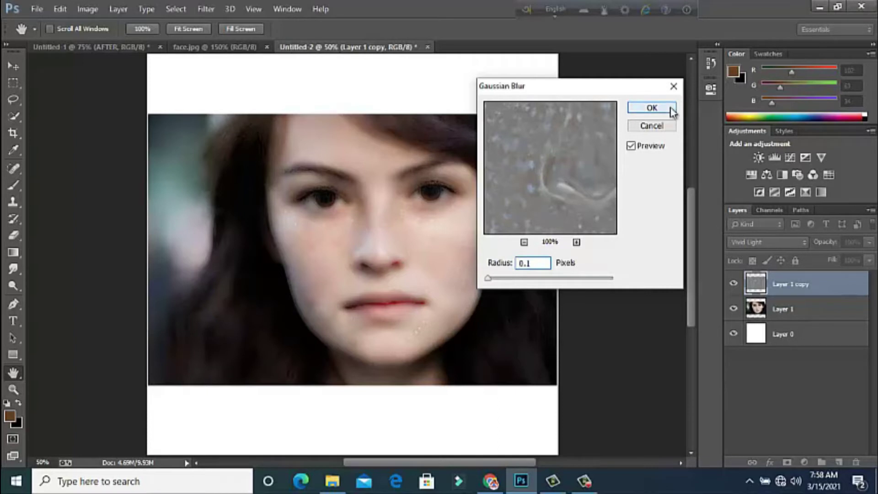
{"action": "left_click", "coordinate": [671, 109]}
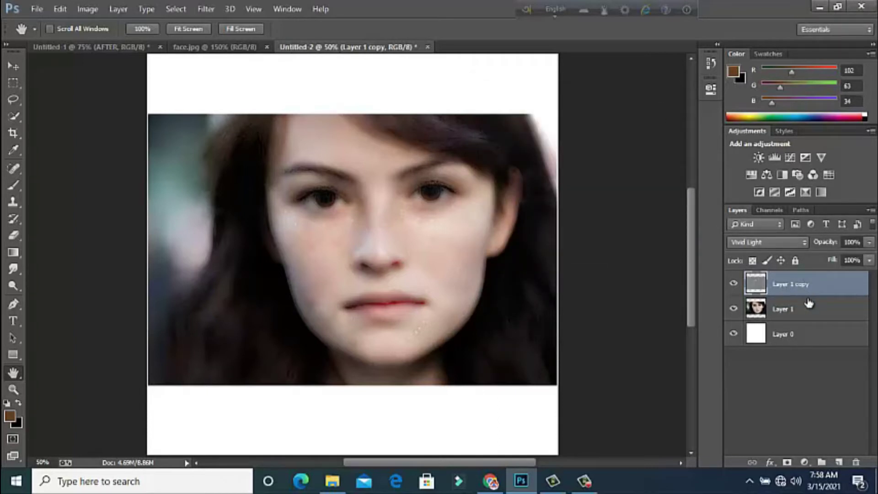
Add a black hide-all mask to Layer 1 copy and paint the left cheek with a 125 px brush.
{"action": "left_click", "coordinate": [787, 462], "text": "alt"}
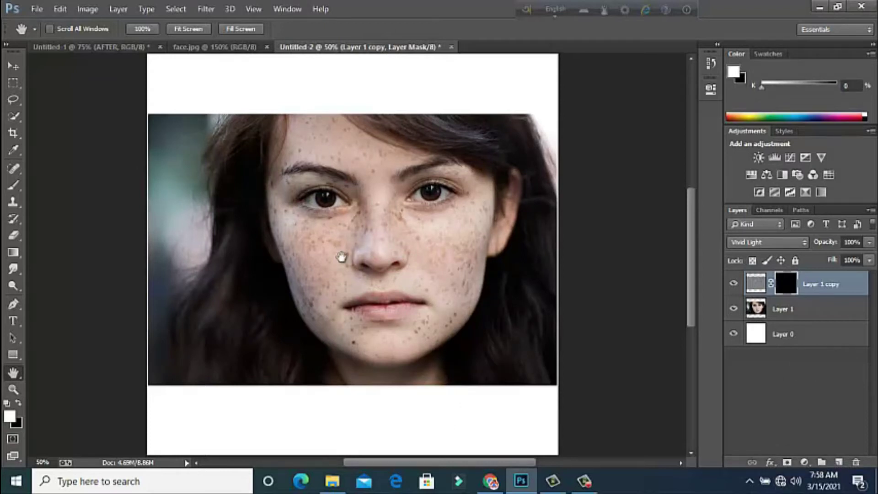
{"action": "left_click", "coordinate": [18, 185]}
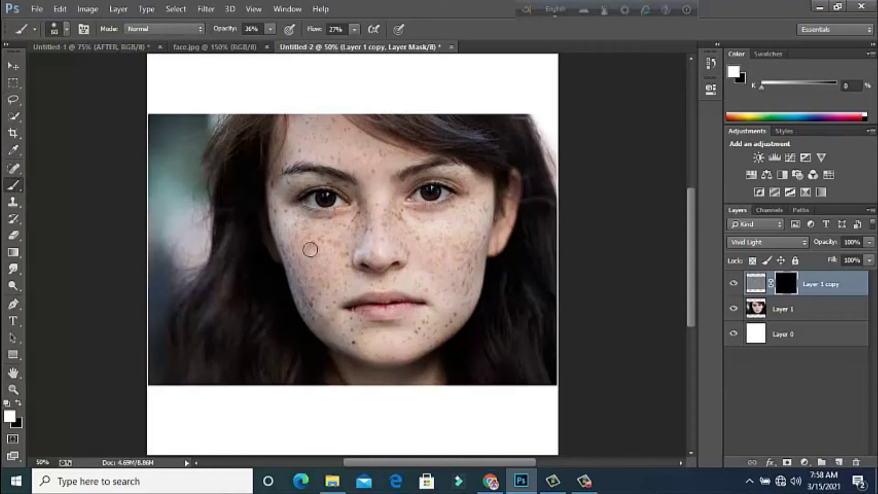
{"action": "key", "text": "bracketright"}
{"action": "key", "text": "bracketright"}
{"action": "key", "text": "bracketright"}
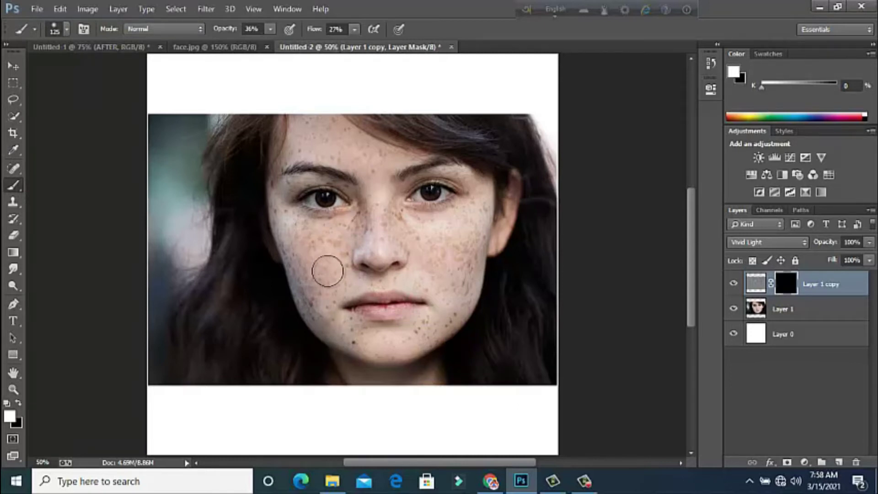
{"action": "mouse_move", "coordinate": [310, 260]}
{"action": "left_mouse_down"}
{"action": "mouse_move", "coordinate": [304, 251]}
{"action": "mouse_move", "coordinate": [335, 276]}
{"action": "mouse_move", "coordinate": [311, 302]}
{"action": "mouse_move", "coordinate": [343, 338]}
{"action": "mouse_move", "coordinate": [411, 320]}
{"action": "mouse_move", "coordinate": [422, 343]}
{"action": "mouse_move", "coordinate": [447, 260]}
{"action": "mouse_move", "coordinate": [435, 237]}
{"action": "mouse_move", "coordinate": [459, 210]}
{"action": "mouse_move", "coordinate": [439, 317]}
{"action": "mouse_move", "coordinate": [421, 343]}
{"action": "mouse_move", "coordinate": [462, 280]}
{"action": "mouse_move", "coordinate": [474, 280]}
{"action": "mouse_move", "coordinate": [364, 319]}
{"action": "mouse_move", "coordinate": [304, 327]}
{"action": "mouse_move", "coordinate": [294, 248]}
{"action": "mouse_move", "coordinate": [363, 218]}
{"action": "mouse_move", "coordinate": [356, 239]}
{"action": "mouse_move", "coordinate": [315, 119]}
{"action": "left_mouse_up"}
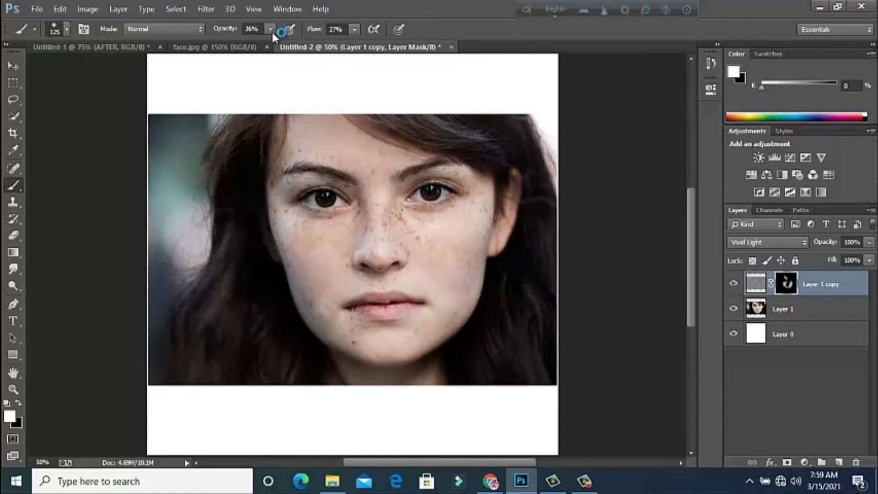
Set brush opacity and flow to 100% and paint smoothing over forehead, nose and cheek.
{"action": "left_click_drag", "start_coordinate": [307, 49], "coordinate": [429, 54]}
{"action": "left_click", "coordinate": [354, 30]}
{"action": "left_click", "coordinate": [304, 137]}
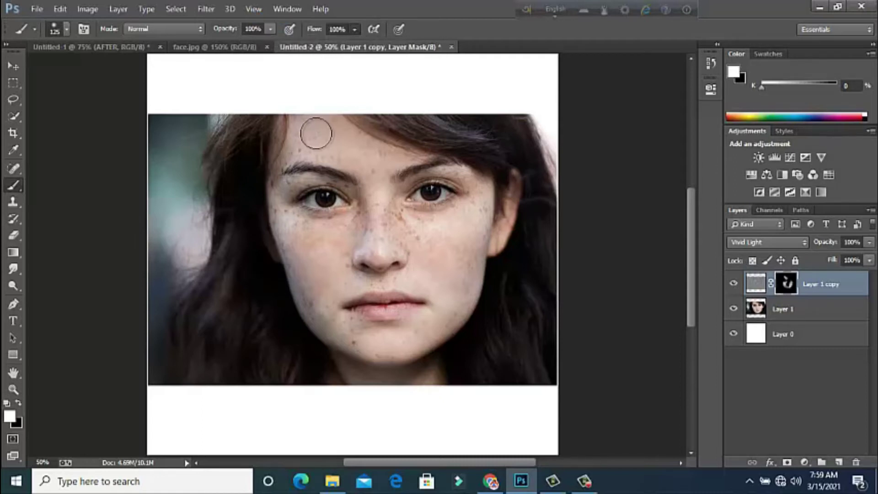
{"action": "mouse_move", "coordinate": [366, 162]}
{"action": "left_mouse_down"}
{"action": "mouse_move", "coordinate": [401, 225]}
{"action": "mouse_move", "coordinate": [452, 287]}
{"action": "mouse_move", "coordinate": [290, 233]}
{"action": "mouse_move", "coordinate": [341, 287]}
{"action": "mouse_move", "coordinate": [357, 209]}
{"action": "mouse_move", "coordinate": [353, 245]}
{"action": "mouse_move", "coordinate": [386, 237]}
{"action": "mouse_move", "coordinate": [365, 245]}
{"action": "mouse_move", "coordinate": [399, 221]}
{"action": "mouse_move", "coordinate": [451, 227]}
{"action": "mouse_move", "coordinate": [390, 210]}
{"action": "mouse_move", "coordinate": [302, 136]}
{"action": "mouse_move", "coordinate": [274, 181]}
{"action": "mouse_move", "coordinate": [290, 239]}
{"action": "mouse_move", "coordinate": [453, 215]}
{"action": "mouse_move", "coordinate": [447, 258]}
{"action": "mouse_move", "coordinate": [431, 256]}
{"action": "mouse_move", "coordinate": [417, 232]}
{"action": "mouse_move", "coordinate": [441, 243]}
{"action": "mouse_move", "coordinate": [398, 347]}
{"action": "mouse_move", "coordinate": [431, 323]}
{"action": "mouse_move", "coordinate": [479, 215]}
{"action": "mouse_move", "coordinate": [303, 143]}
{"action": "mouse_move", "coordinate": [373, 137]}
{"action": "mouse_move", "coordinate": [414, 163]}
{"action": "mouse_move", "coordinate": [407, 202]}
{"action": "mouse_move", "coordinate": [323, 209]}
{"action": "mouse_move", "coordinate": [320, 250]}
{"action": "mouse_move", "coordinate": [359, 241]}
{"action": "mouse_move", "coordinate": [335, 290]}
{"action": "left_mouse_up"}
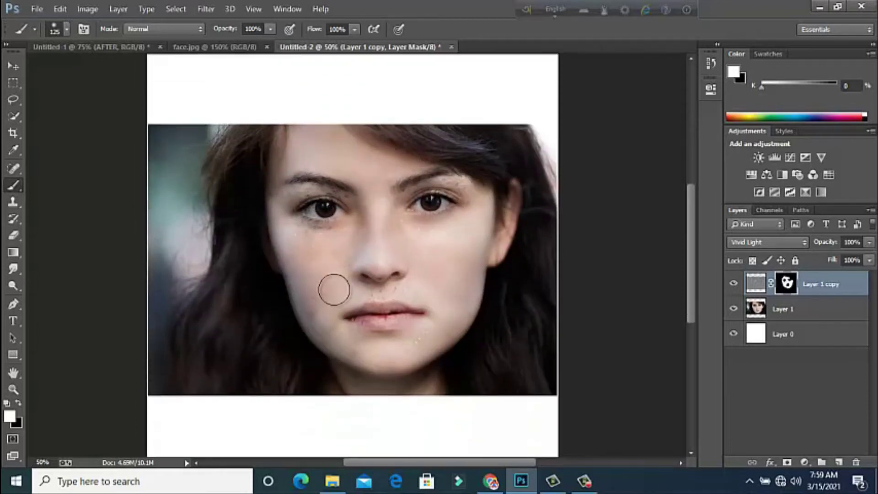
Shrink the brush to 61 px and paint smoothing along the eyebrow and under the eyes.
{"action": "left_click", "coordinate": [66, 29]}
{"action": "left_click_drag", "start_coordinate": [88, 67], "coordinate": [84, 70]}
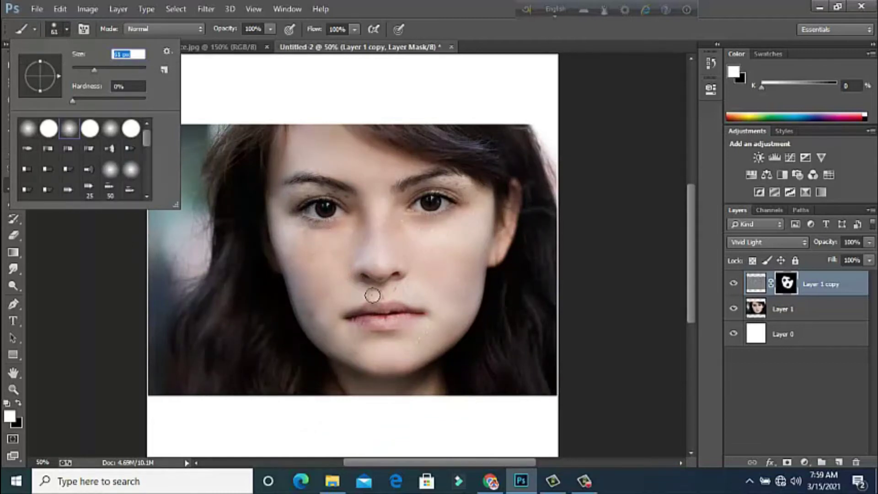
{"action": "left_click", "coordinate": [379, 293]}
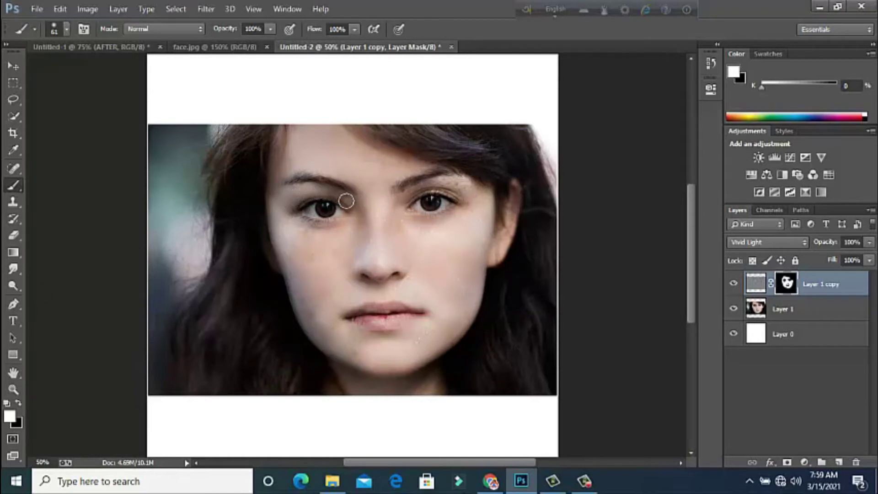
{"action": "left_click_drag", "start_coordinate": [429, 184], "coordinate": [457, 187]}
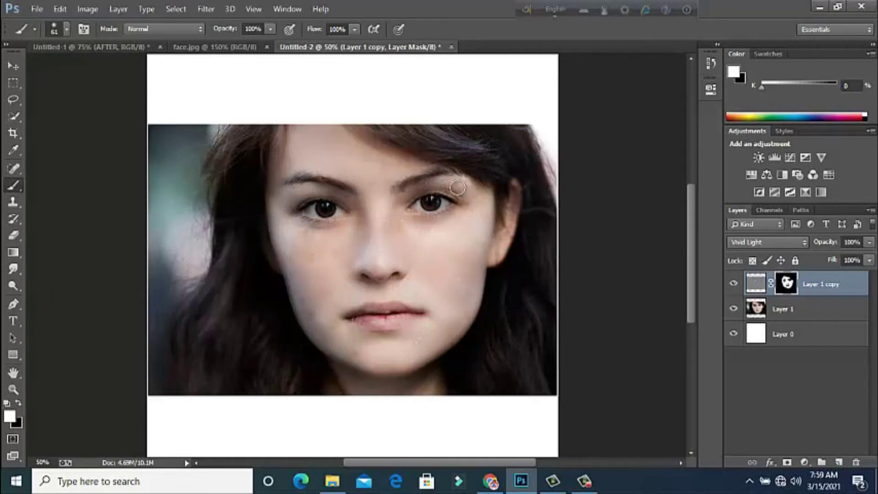
{"action": "left_click_drag", "start_coordinate": [320, 229], "coordinate": [302, 231]}
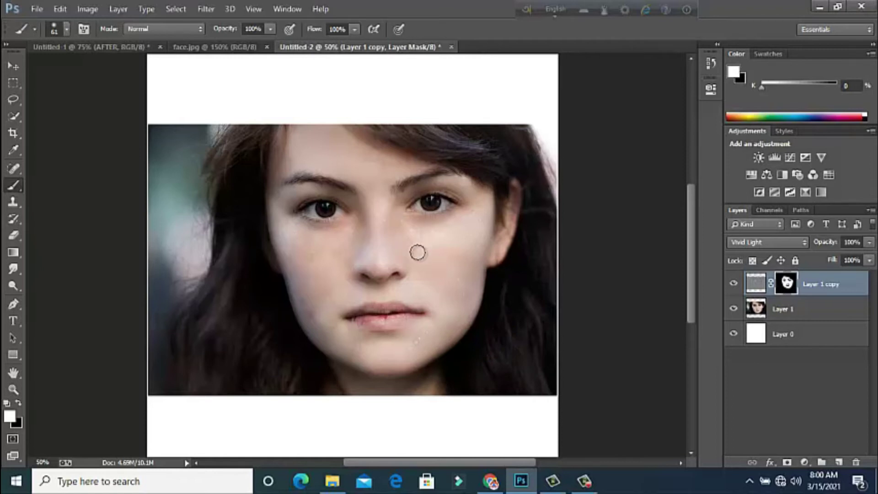
{"action": "scroll", "coordinate": [418, 252], "scroll_direction": "down", "scroll_amount": 2}
{"action": "scroll", "coordinate": [418, 252], "scroll_direction": "up", "scroll_amount": 1}
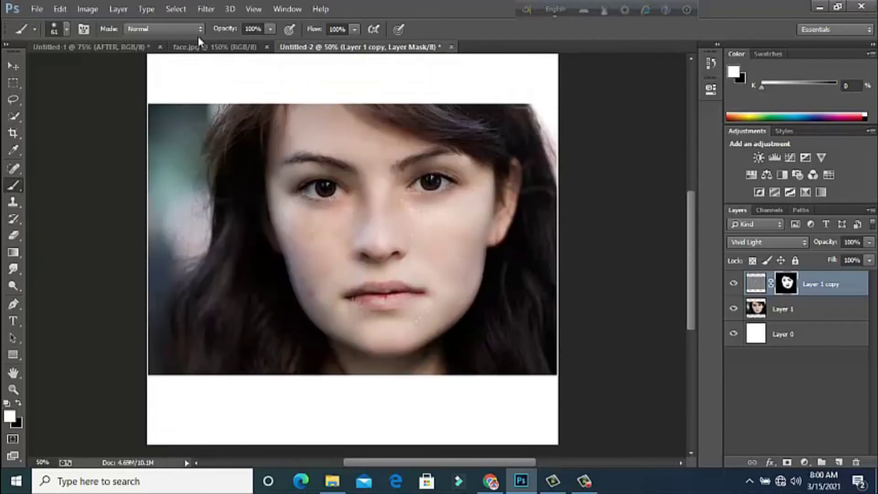
Add a new Layer 2 and fill it with the merged visible image via Apply Image.
{"action": "left_click", "coordinate": [204, 9]}
{"action": "mouse_move", "coordinate": [220, 266]}
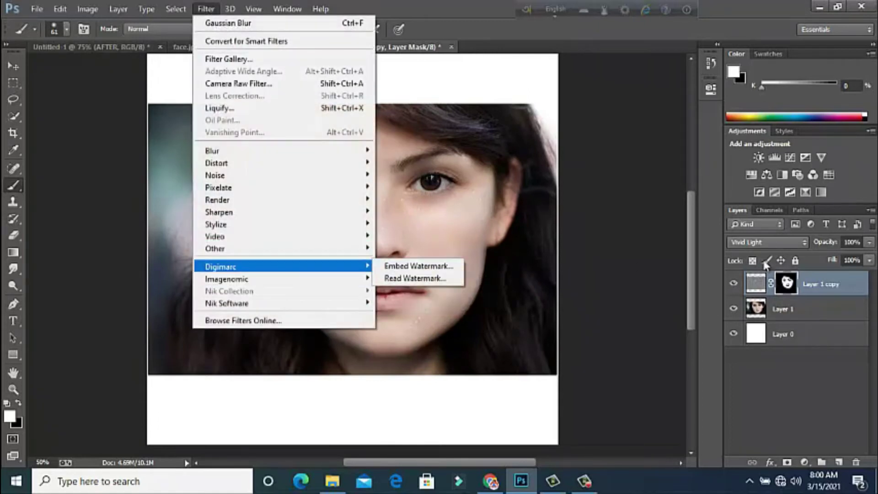
{"action": "left_click", "coordinate": [745, 290]}
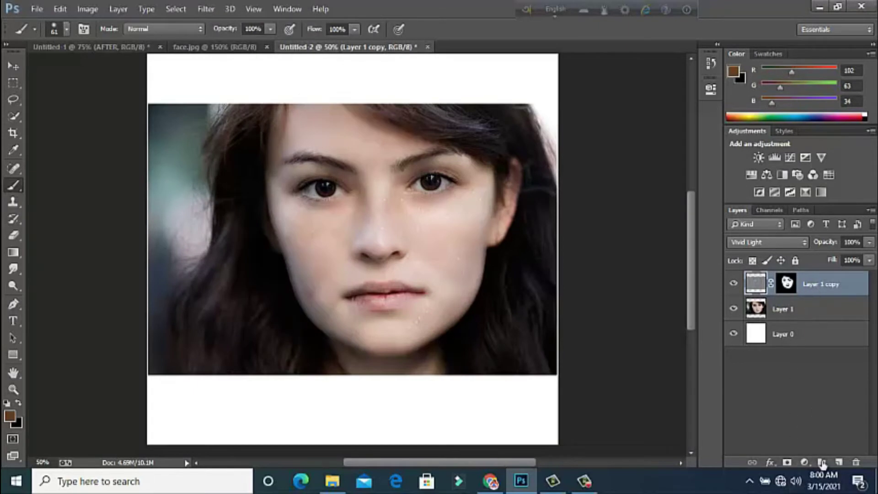
{"action": "left_click", "coordinate": [838, 462]}
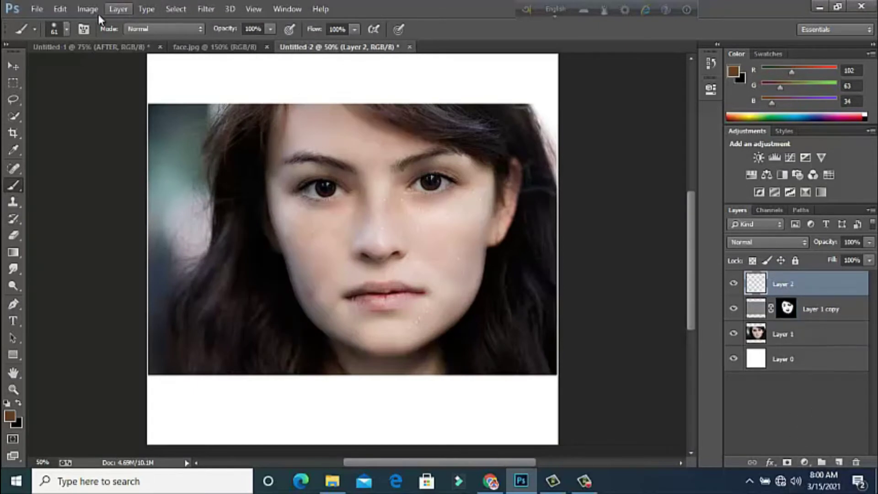
{"action": "left_click", "coordinate": [87, 9]}
{"action": "left_click", "coordinate": [157, 190]}
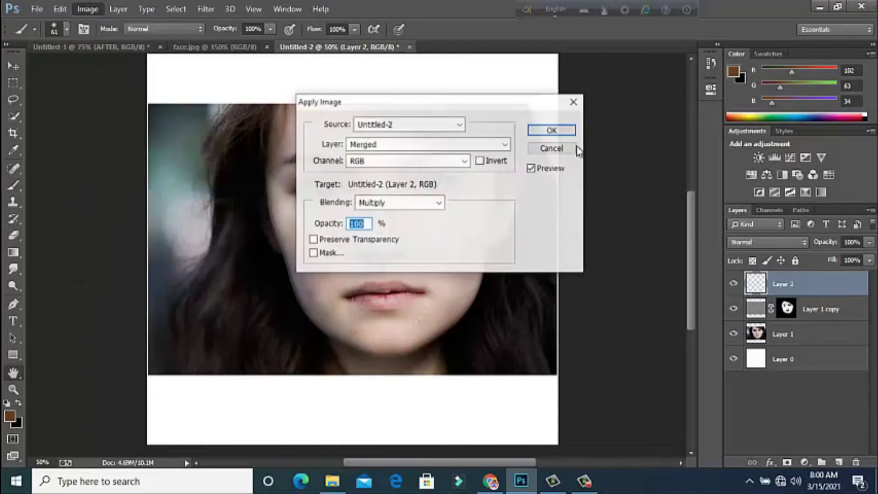
{"action": "left_click", "coordinate": [556, 131]}
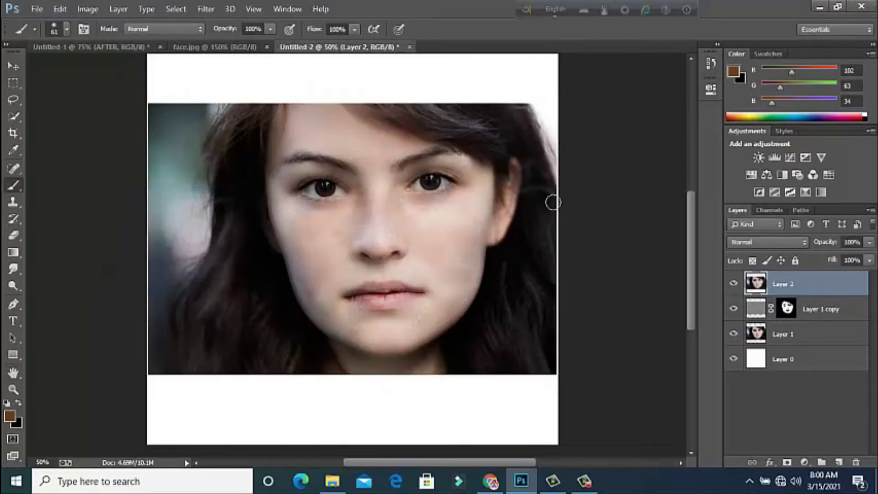
{"action": "left_click", "coordinate": [206, 9]}
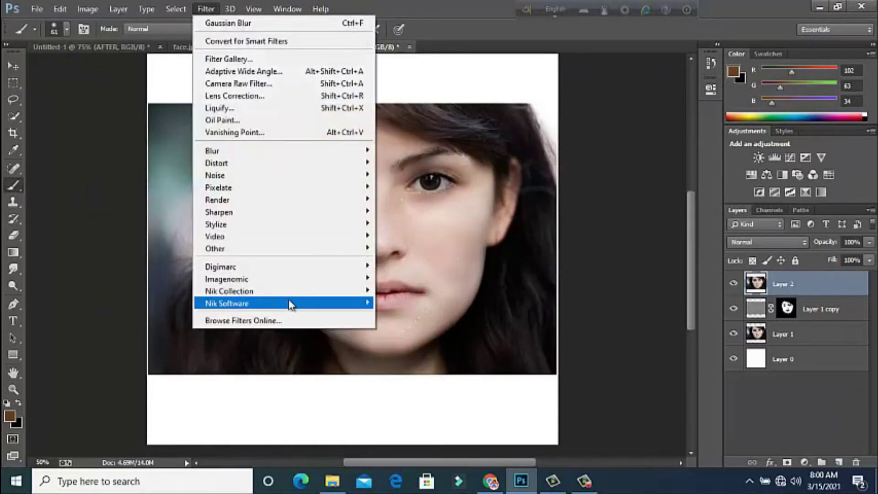
{"action": "mouse_move", "coordinate": [226, 278]}
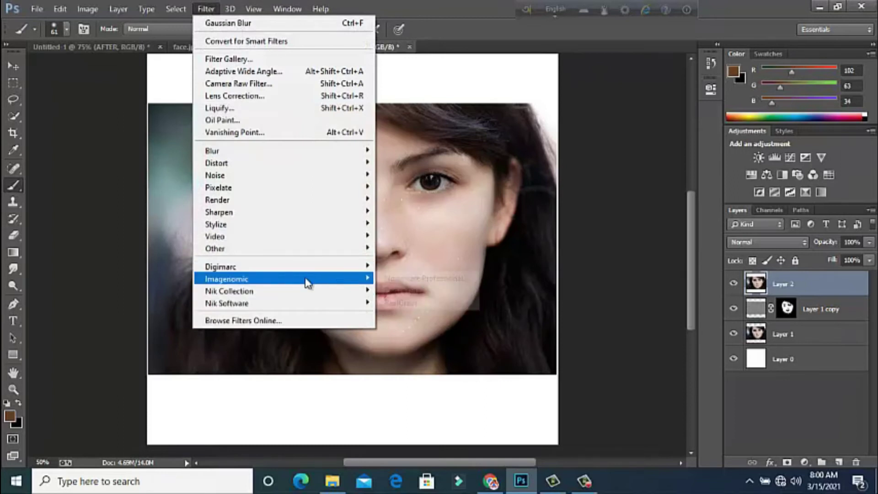
Run Imagenomic Noiseware Professional on Layer 2 with its Default settings.
{"action": "left_click", "coordinate": [394, 276]}
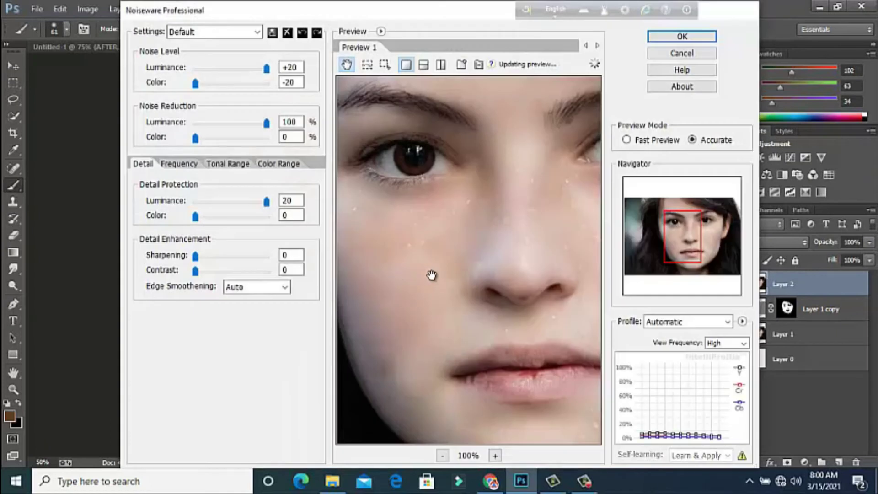
{"action": "left_click_drag", "start_coordinate": [441, 273], "coordinate": [422, 274]}
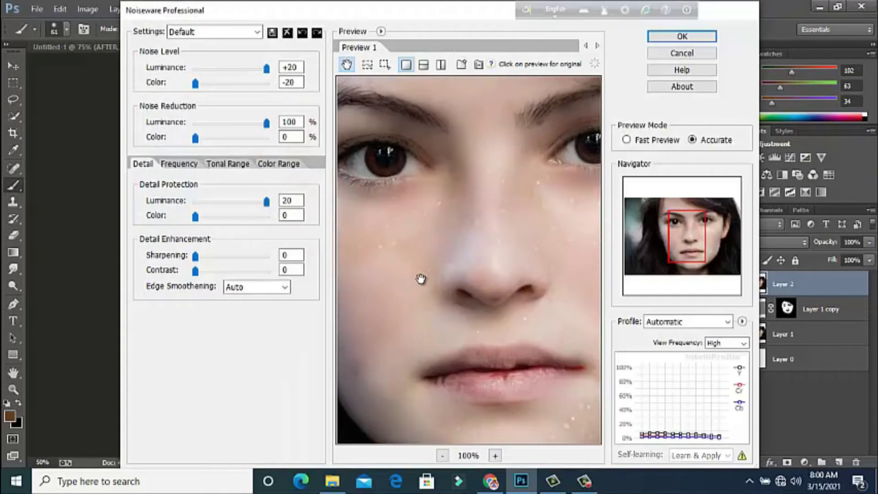
{"action": "left_click", "coordinate": [662, 37]}
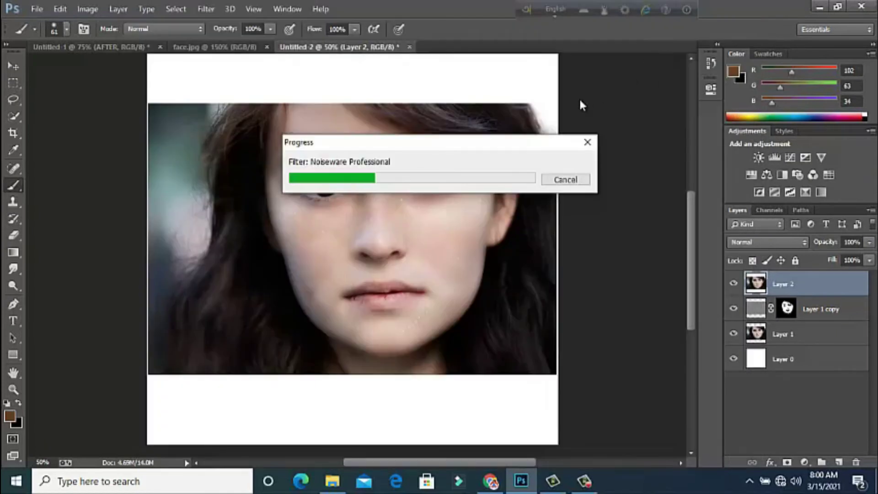
Zoom to 66.7% and spot-heal blemishes on both cheeks and around the right eye.
{"action": "key", "text": "z"}
{"action": "left_click", "coordinate": [330, 258]}
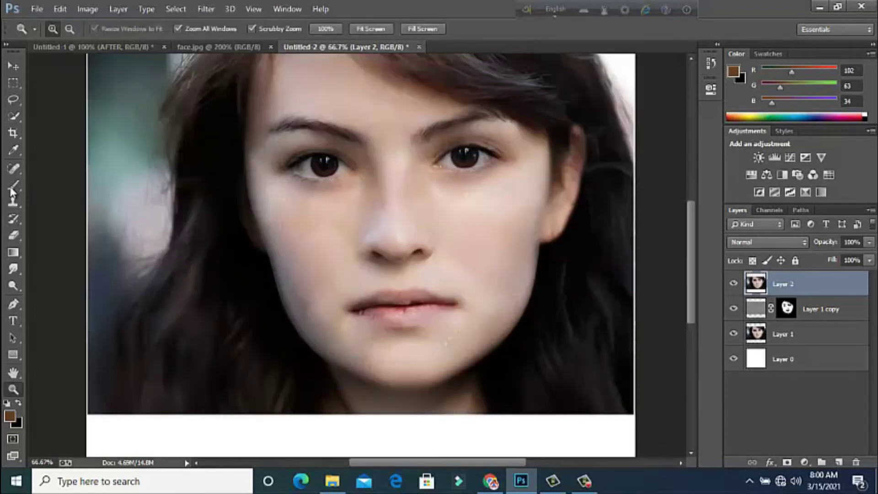
{"action": "left_click", "coordinate": [13, 168]}
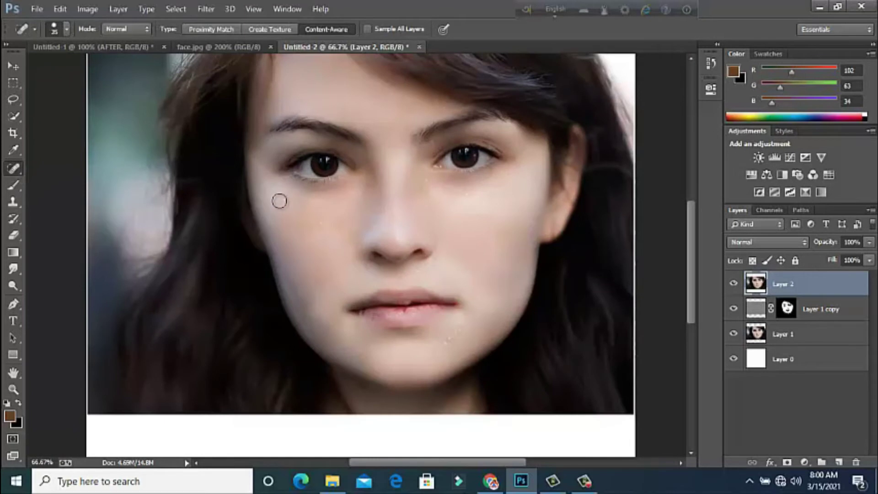
{"action": "left_click", "coordinate": [300, 222]}
{"action": "left_click", "coordinate": [333, 221]}
{"action": "left_click", "coordinate": [426, 182]}
{"action": "left_click", "coordinate": [464, 195]}
{"action": "left_click", "coordinate": [452, 220]}
{"action": "left_click", "coordinate": [457, 196]}
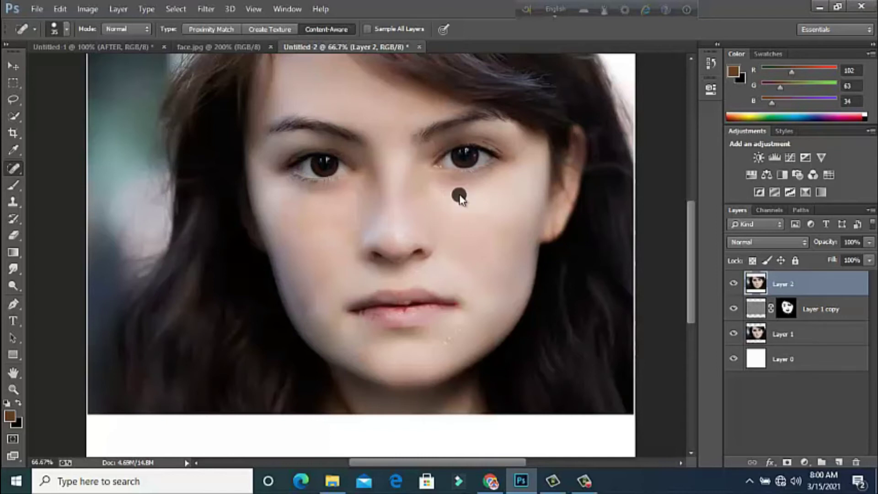
{"action": "left_click", "coordinate": [445, 195]}
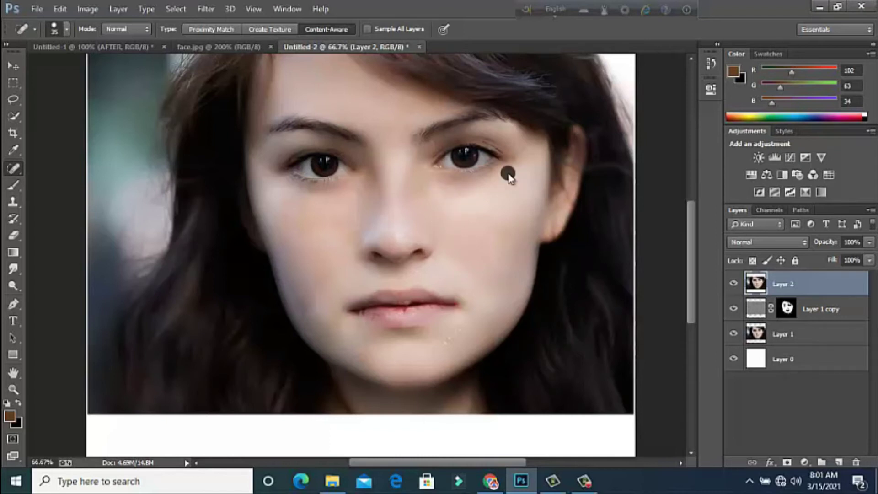
{"action": "left_click", "coordinate": [523, 172]}
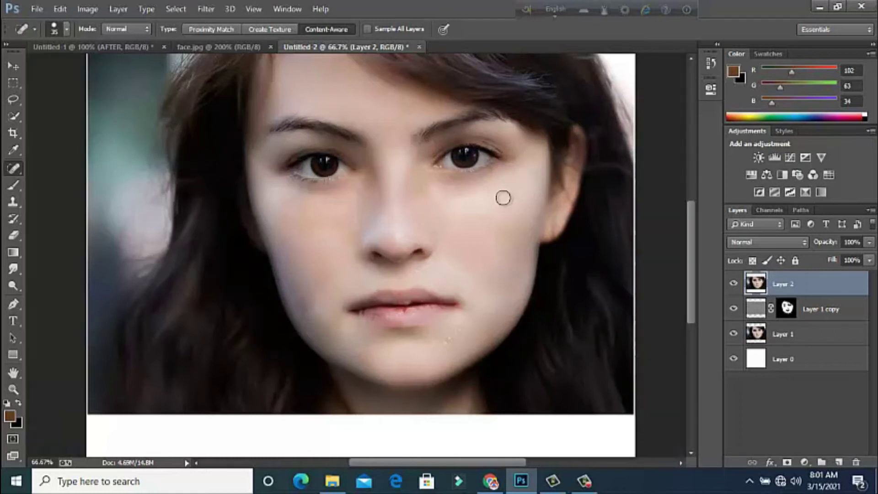
Spot-heal the remaining blemishes on the chin, nose, nose bridge and cheeks.
{"action": "scroll", "coordinate": [484, 274], "scroll_direction": "down", "scroll_amount": 1}
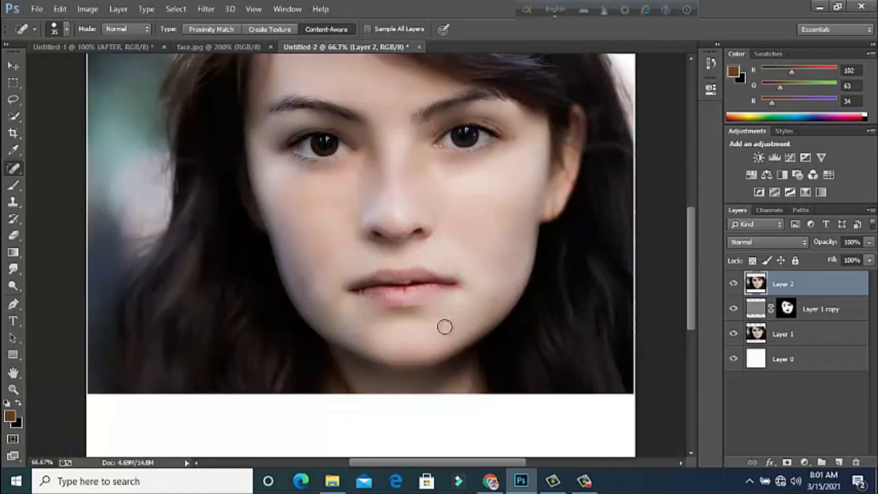
{"action": "left_click", "coordinate": [438, 325]}
{"action": "left_click", "coordinate": [459, 328]}
{"action": "left_click", "coordinate": [427, 338]}
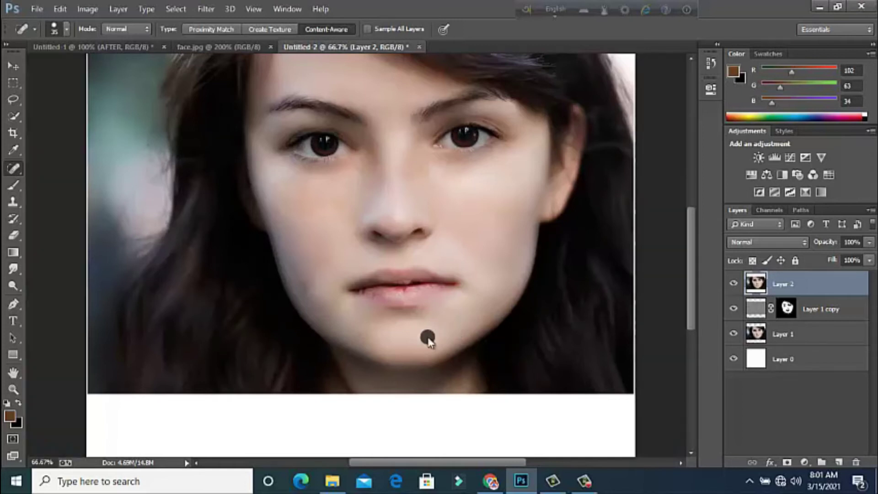
{"action": "left_click", "coordinate": [442, 234]}
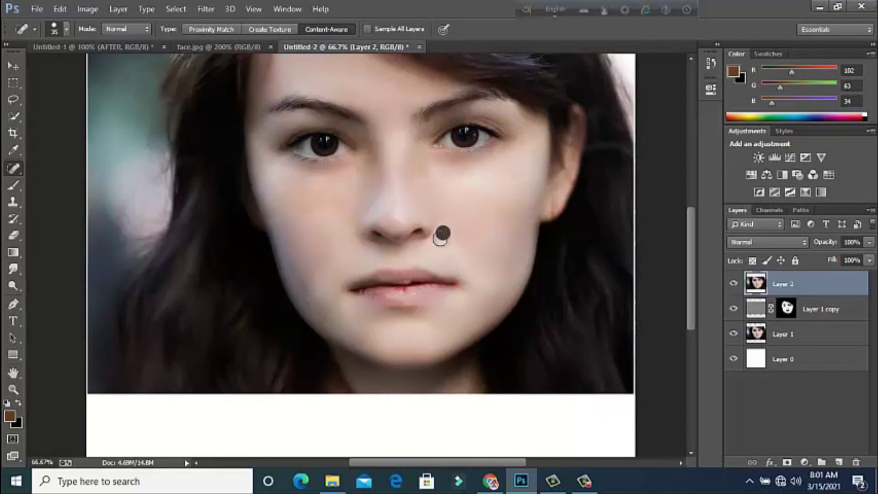
{"action": "left_click", "coordinate": [430, 208]}
{"action": "left_click", "coordinate": [405, 191]}
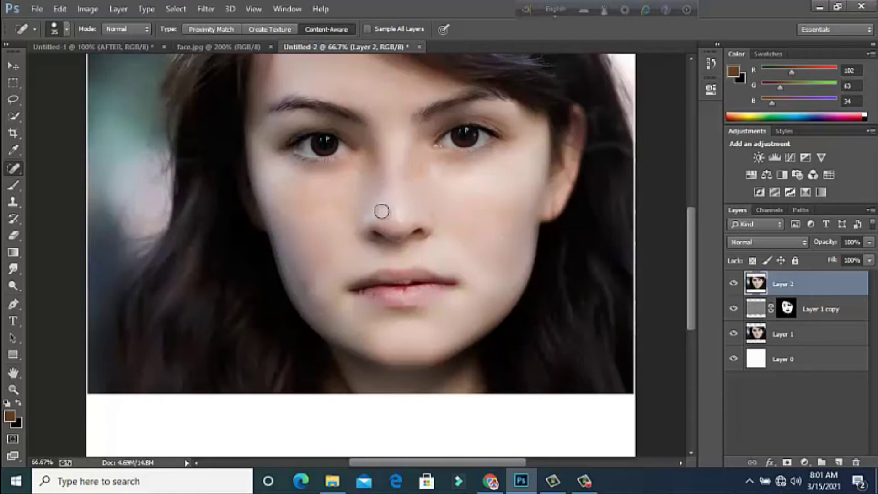
{"action": "scroll", "coordinate": [370, 212], "scroll_direction": "up", "scroll_amount": 2}
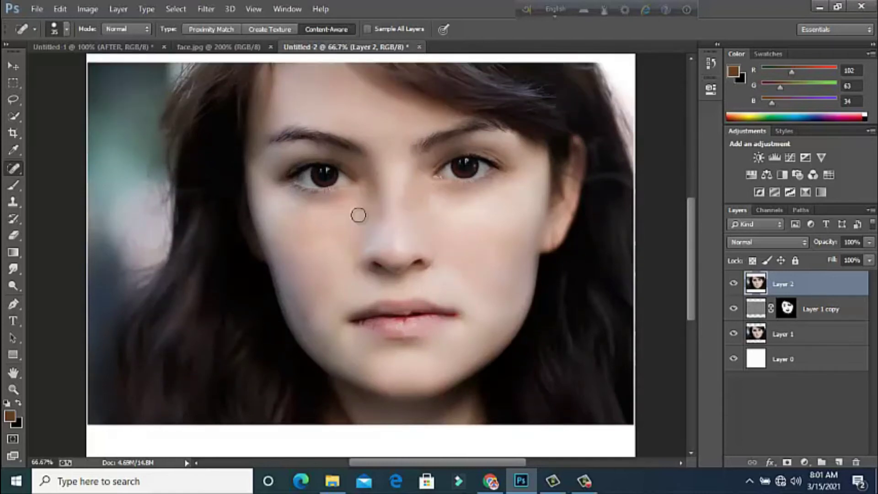
{"action": "left_click", "coordinate": [327, 217]}
{"action": "left_click", "coordinate": [439, 233]}
{"action": "left_click", "coordinate": [496, 274]}
Spot-heal the forehead and leftover cheek spots, then zoom out to 33.3%.
{"action": "scroll", "coordinate": [350, 158], "scroll_direction": "up", "scroll_amount": 3}
{"action": "scroll", "coordinate": [281, 207], "scroll_direction": "up", "scroll_amount": 2}
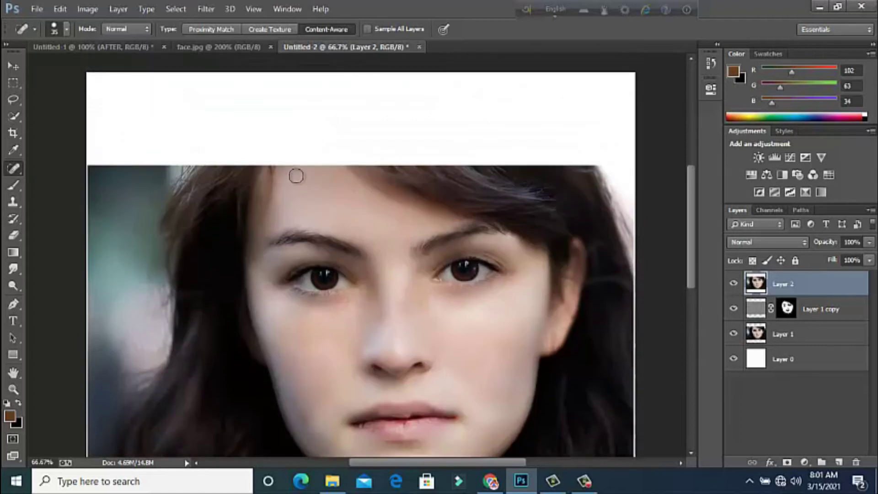
{"action": "left_click", "coordinate": [330, 210]}
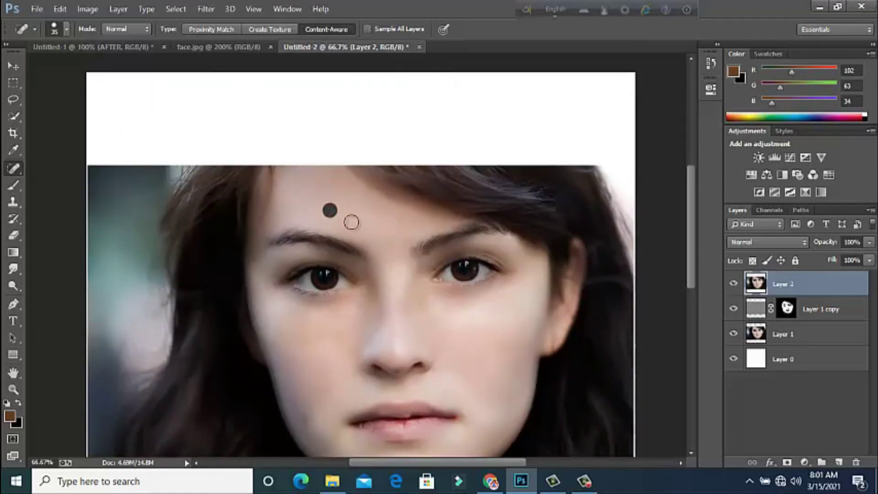
{"action": "left_click", "coordinate": [361, 194]}
{"action": "scroll", "coordinate": [324, 342], "scroll_direction": "down", "scroll_amount": 1}
{"action": "scroll", "coordinate": [324, 342], "scroll_direction": "down", "scroll_amount": 3}
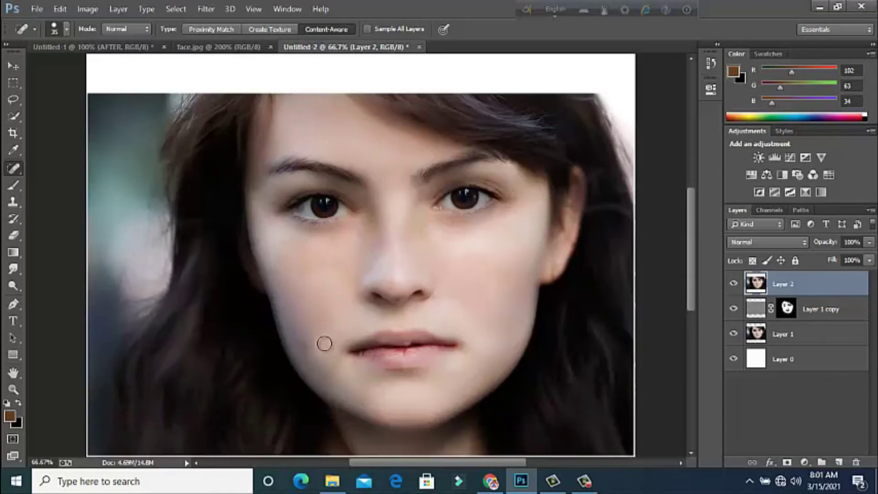
{"action": "left_click", "coordinate": [301, 348]}
{"action": "left_click", "coordinate": [337, 262]}
{"action": "left_click", "coordinate": [343, 288]}
{"action": "left_click", "coordinate": [496, 266]}
{"action": "left_click", "coordinate": [502, 273]}
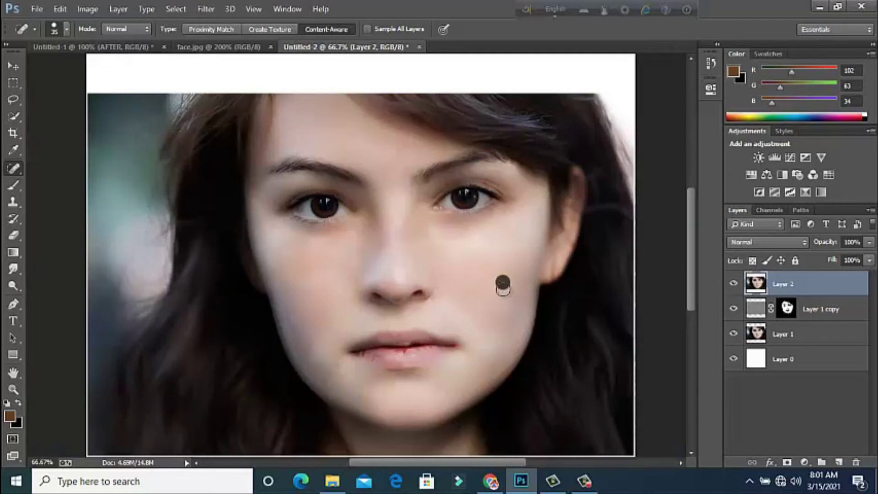
{"action": "key", "text": "z"}
{"action": "left_click", "coordinate": [370, 163], "text": "alt"}
{"action": "left_click", "coordinate": [395, 179], "text": "alt"}
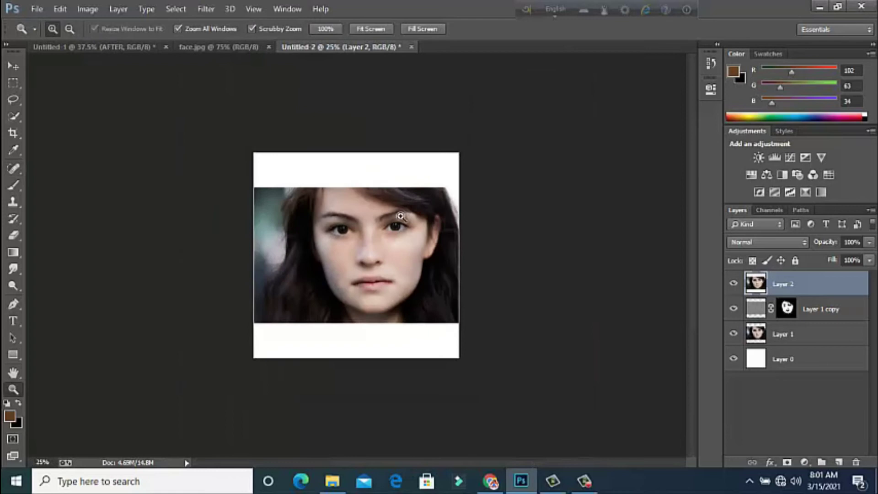
Apply Selective Color to the Whites with Magenta +2, Yellow +1 and added Black.
{"action": "left_click", "coordinate": [406, 243]}
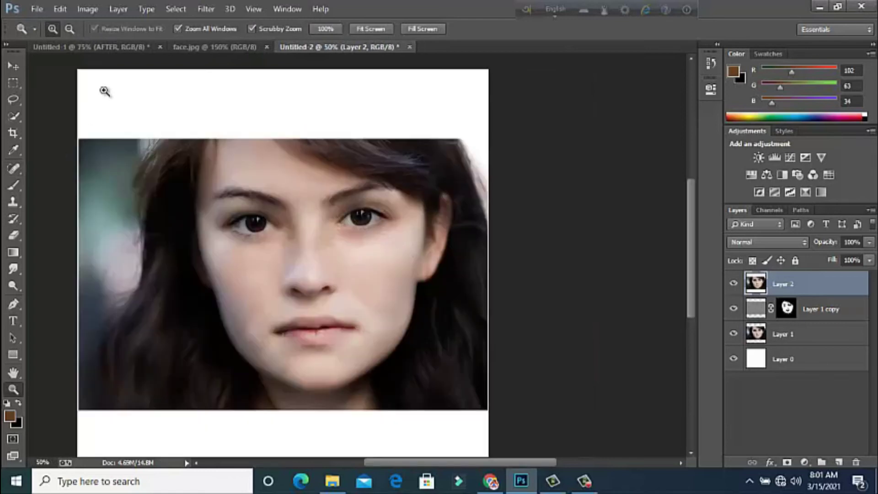
{"action": "left_click", "coordinate": [87, 10]}
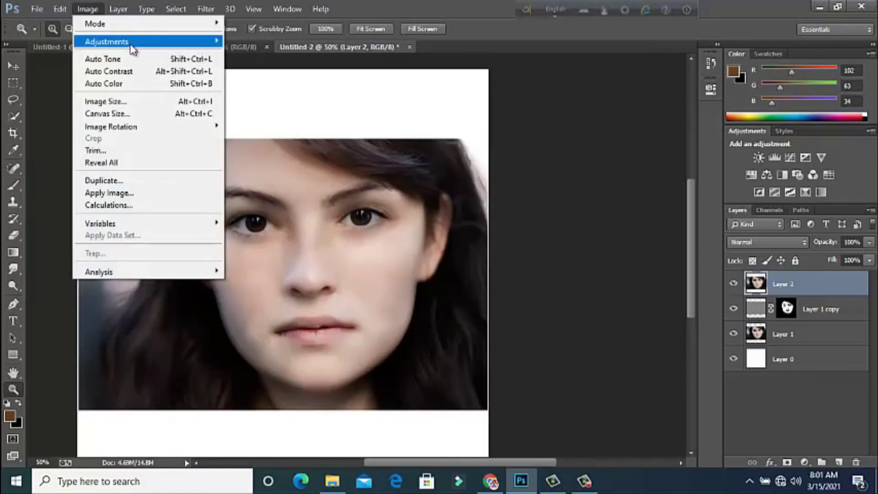
{"action": "mouse_move", "coordinate": [106, 42]}
{"action": "left_click", "coordinate": [292, 236]}
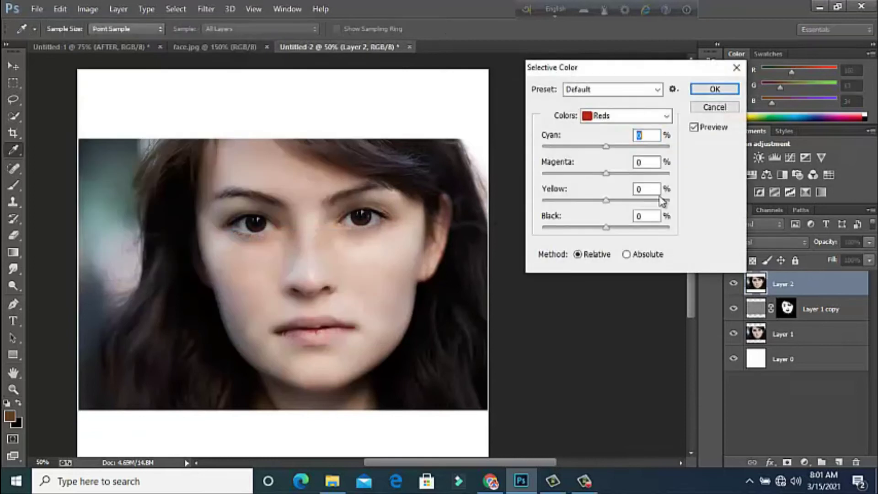
{"action": "left_click", "coordinate": [640, 116]}
{"action": "left_click", "coordinate": [610, 202]}
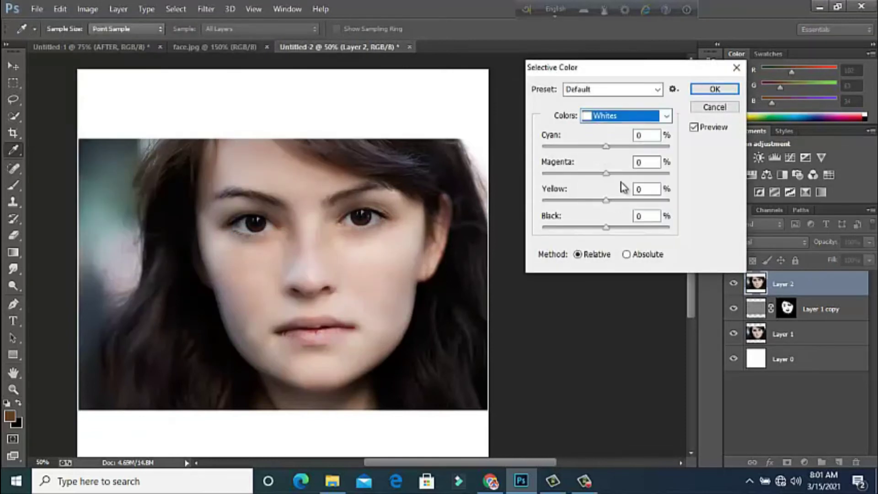
{"action": "mouse_move", "coordinate": [606, 174]}
{"action": "left_mouse_down"}
{"action": "mouse_move", "coordinate": [631, 178]}
{"action": "mouse_move", "coordinate": [591, 176]}
{"action": "mouse_move", "coordinate": [611, 184]}
{"action": "mouse_move", "coordinate": [610, 198]}
{"action": "left_mouse_up"}
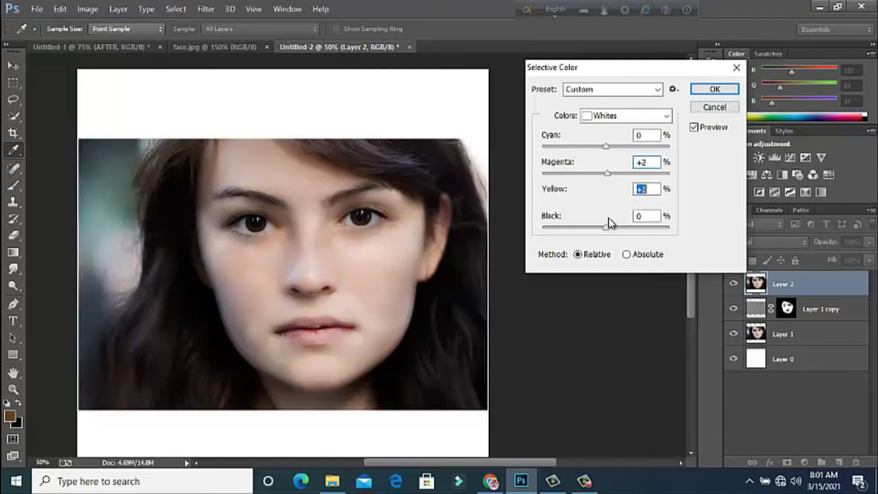
{"action": "left_click_drag", "start_coordinate": [606, 228], "coordinate": [640, 232]}
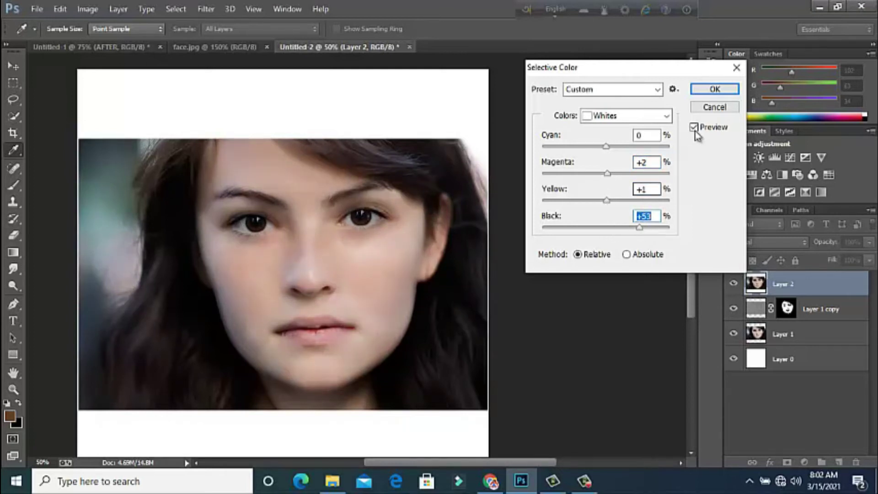
{"action": "left_click", "coordinate": [722, 88]}
{"action": "key", "text": "z"}
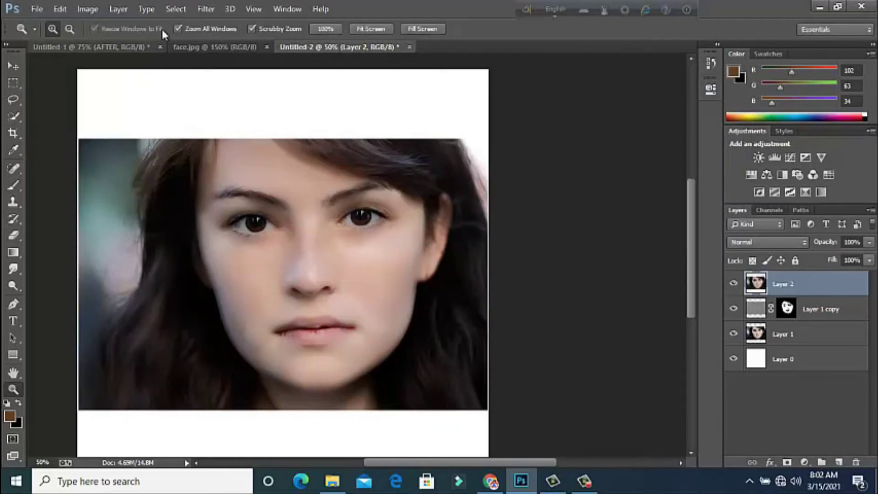
{"action": "left_click", "coordinate": [206, 8]}
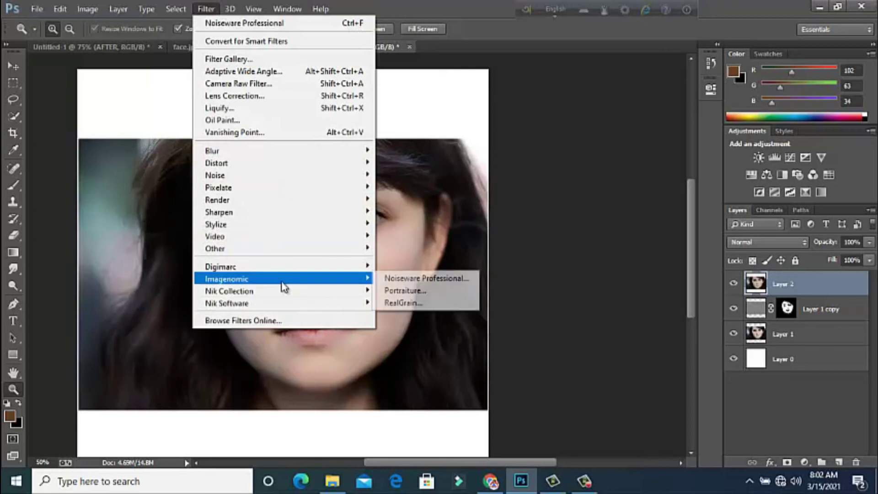
Run Noiseware Professional with Detail Enhancement Sharpening 2 and Contrast 16.
{"action": "left_click", "coordinate": [411, 279]}
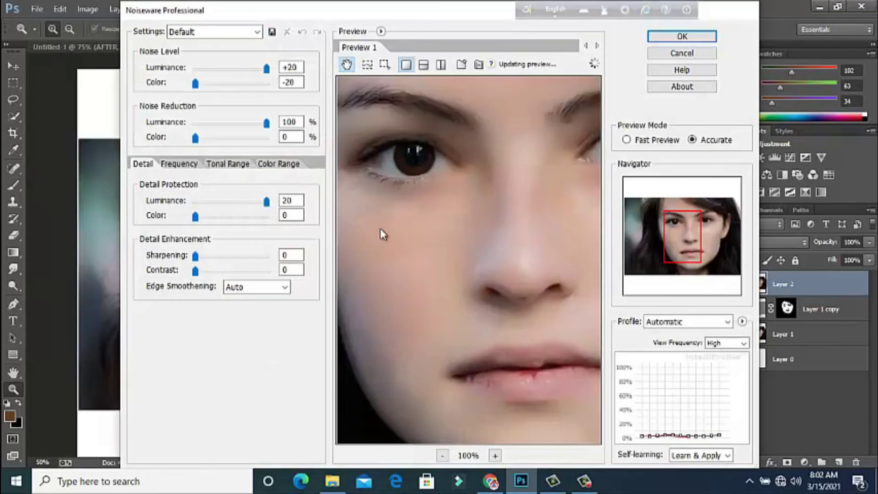
{"action": "left_click_drag", "start_coordinate": [478, 235], "coordinate": [448, 245]}
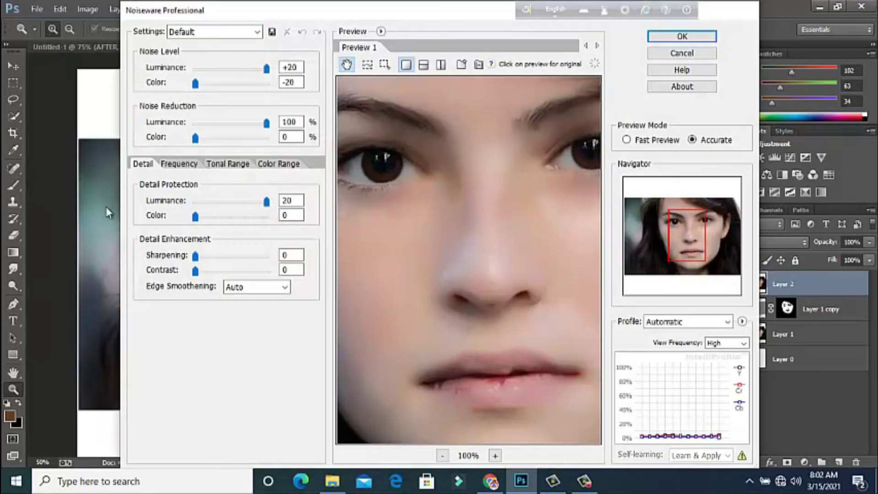
{"action": "left_click_drag", "start_coordinate": [204, 261], "coordinate": [230, 258]}
{"action": "left_click", "coordinate": [235, 258]}
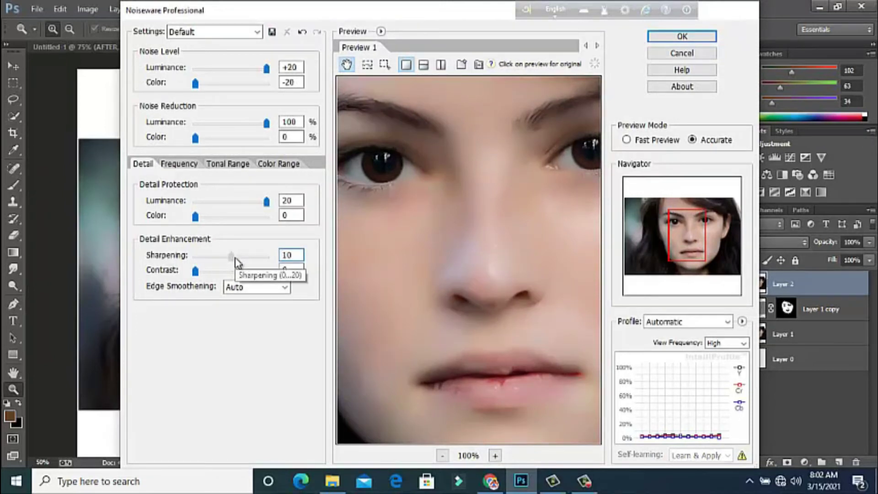
{"action": "mouse_move", "coordinate": [236, 257]}
{"action": "left_mouse_down"}
{"action": "mouse_move", "coordinate": [266, 263]}
{"action": "mouse_move", "coordinate": [204, 256]}
{"action": "mouse_move", "coordinate": [224, 271]}
{"action": "mouse_move", "coordinate": [252, 274]}
{"action": "left_mouse_up"}
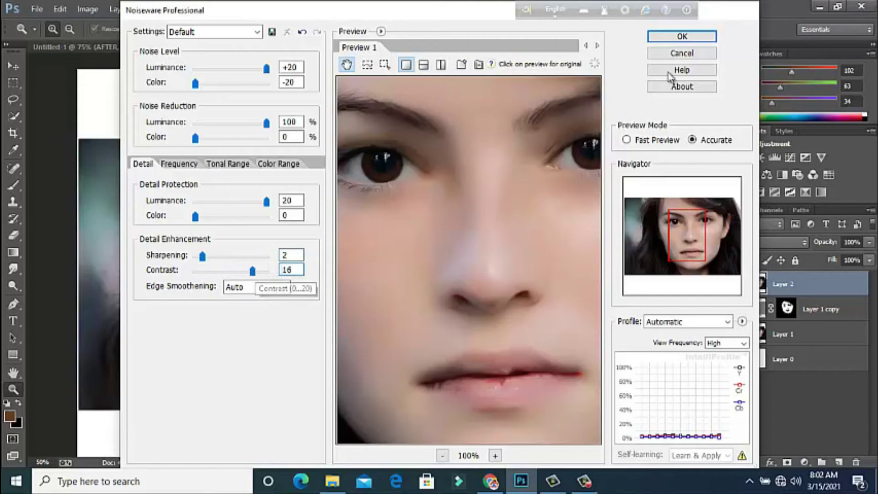
{"action": "left_click", "coordinate": [678, 35]}
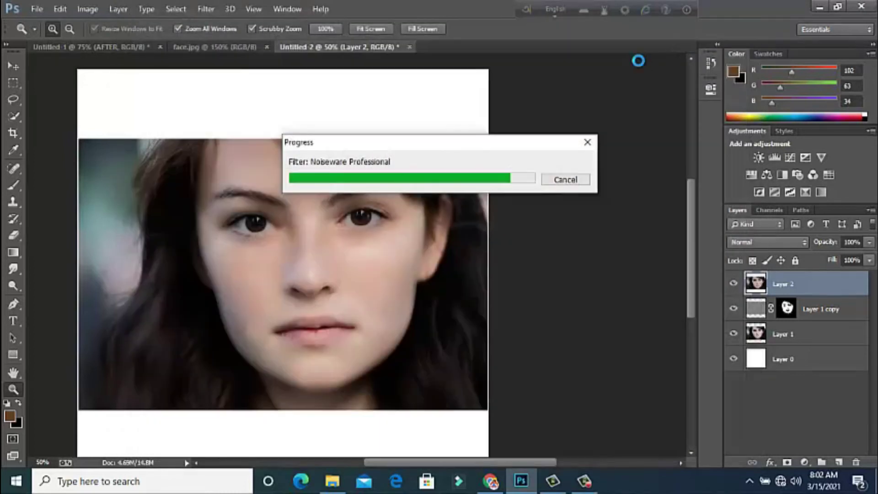
Apply Camera Raw to Layer 2 with Contrast -23, Clarity -10 and Vibrance +9.
{"action": "left_click", "coordinate": [205, 9]}
{"action": "left_click", "coordinate": [244, 83]}
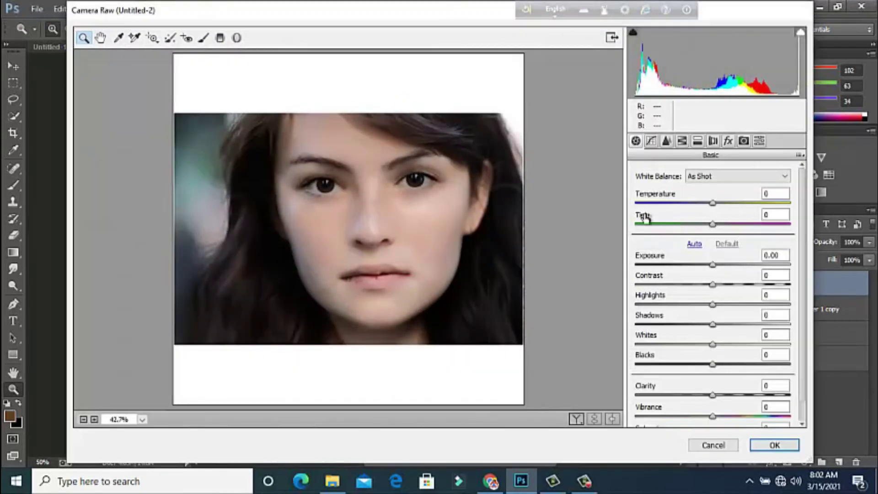
{"action": "mouse_move", "coordinate": [712, 284]}
{"action": "left_mouse_down"}
{"action": "mouse_move", "coordinate": [737, 284]}
{"action": "mouse_move", "coordinate": [694, 284]}
{"action": "left_mouse_up"}
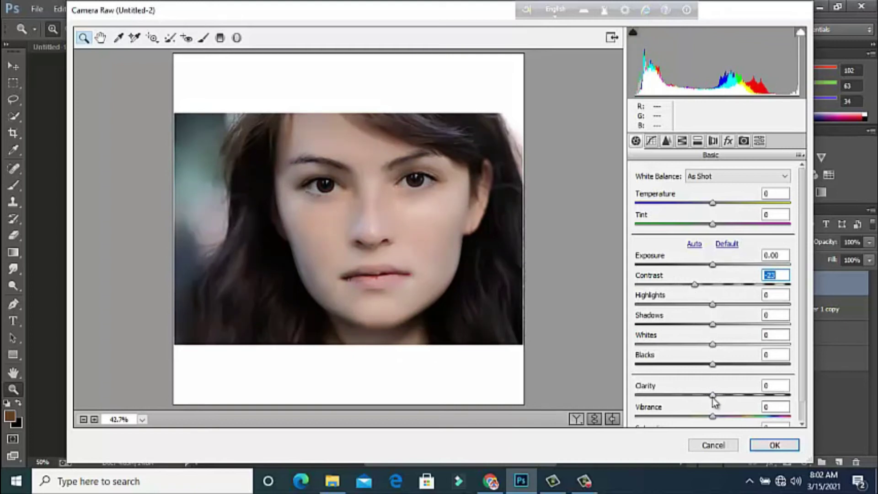
{"action": "mouse_move", "coordinate": [712, 395]}
{"action": "left_mouse_down"}
{"action": "mouse_move", "coordinate": [727, 395]}
{"action": "mouse_move", "coordinate": [700, 393]}
{"action": "left_mouse_up"}
{"action": "scroll", "coordinate": [706, 394], "scroll_direction": "down", "scroll_amount": 1}
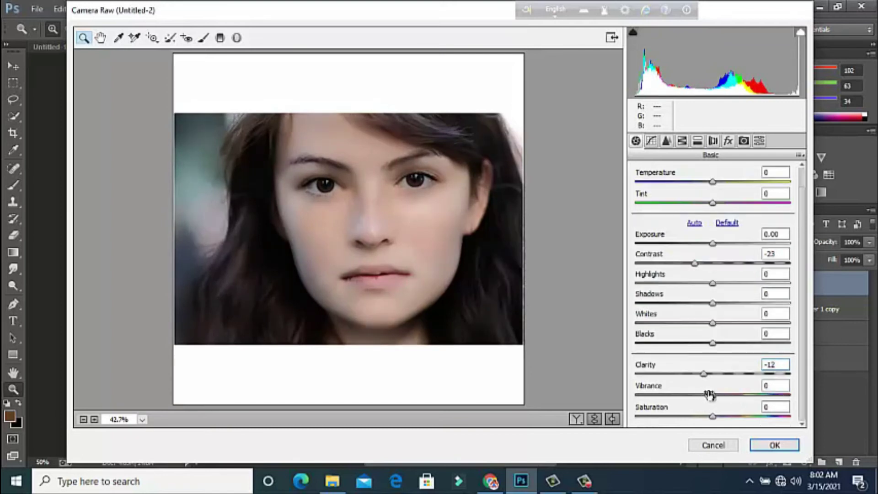
{"action": "mouse_move", "coordinate": [710, 401]}
{"action": "left_mouse_down"}
{"action": "mouse_move", "coordinate": [697, 401]}
{"action": "mouse_move", "coordinate": [707, 401]}
{"action": "mouse_move", "coordinate": [690, 373]}
{"action": "mouse_move", "coordinate": [656, 374]}
{"action": "mouse_move", "coordinate": [704, 375]}
{"action": "mouse_move", "coordinate": [715, 398]}
{"action": "mouse_move", "coordinate": [765, 399]}
{"action": "mouse_move", "coordinate": [724, 401]}
{"action": "mouse_move", "coordinate": [736, 417]}
{"action": "mouse_move", "coordinate": [720, 417]}
{"action": "left_mouse_up"}
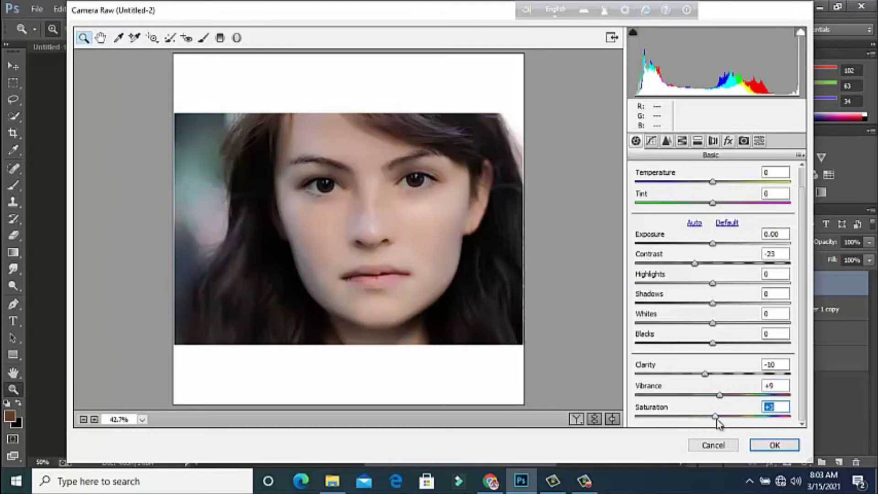
{"action": "left_click", "coordinate": [752, 445]}
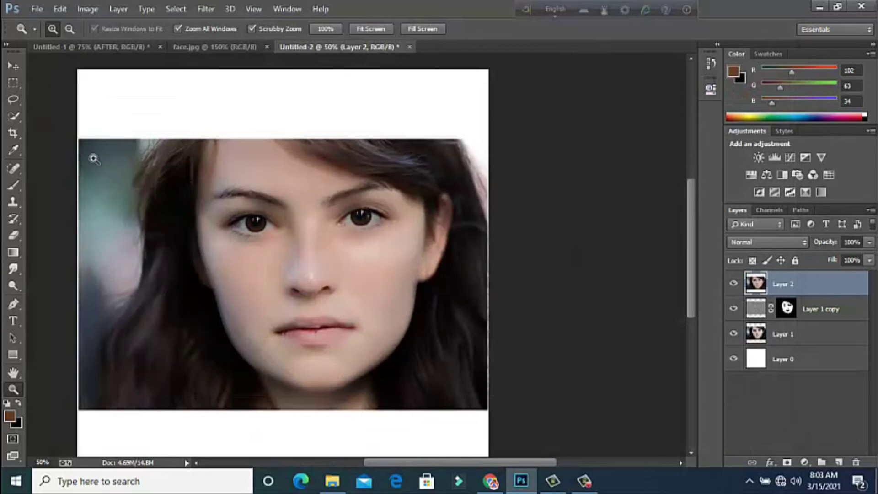
Zoom in on the lips and load a crimson red (R217 G12 B75) brush.
{"action": "left_click", "coordinate": [314, 326]}
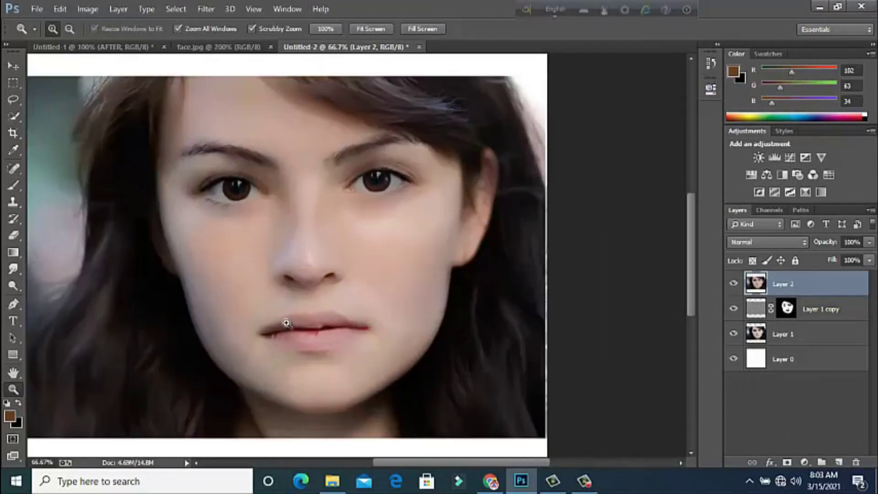
{"action": "left_click", "coordinate": [290, 320]}
{"action": "left_click_drag", "start_coordinate": [10, 188], "coordinate": [37, 183]}
{"action": "left_click_drag", "start_coordinate": [296, 333], "coordinate": [338, 333]}
Undo the test stroke and tint the lips at 20% opacity and 27% flow.
{"action": "key", "text": "ctrl+z"}
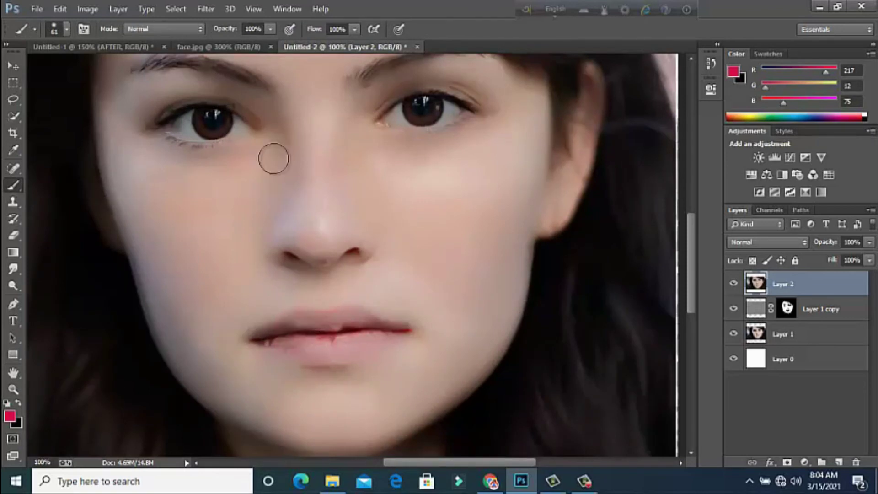
{"action": "left_click", "coordinate": [270, 29]}
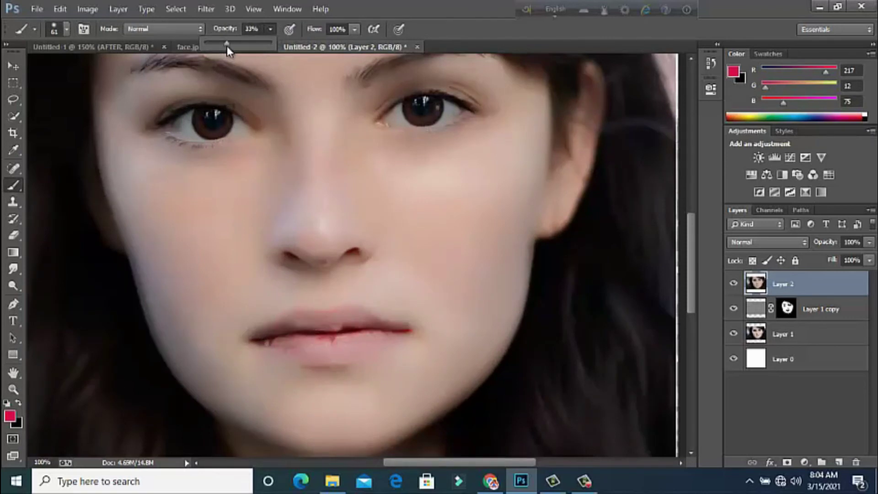
{"action": "left_click_drag", "start_coordinate": [226, 43], "coordinate": [217, 42]}
{"action": "left_click", "coordinate": [355, 30]}
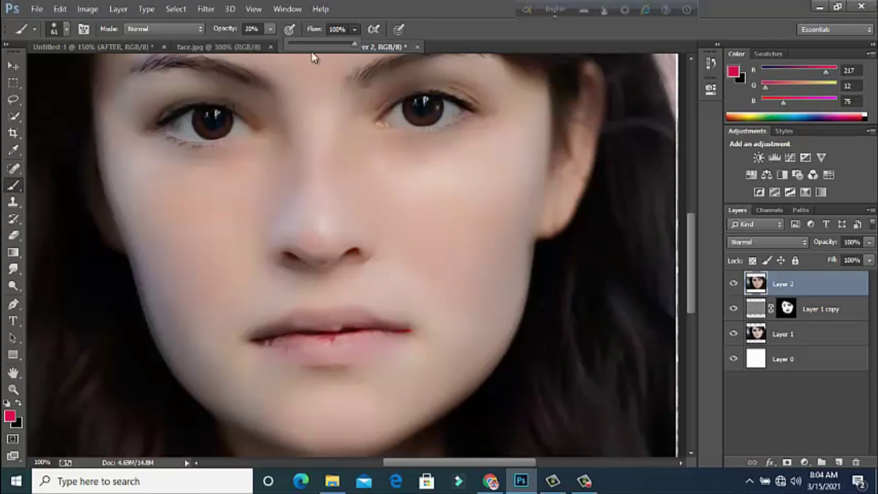
{"action": "left_click", "coordinate": [307, 43]}
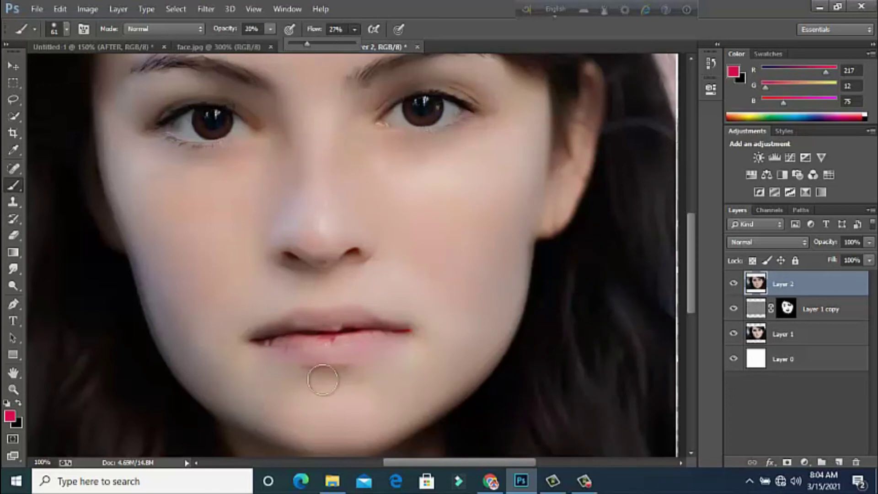
{"action": "left_click", "coordinate": [302, 342]}
{"action": "mouse_move", "coordinate": [320, 340]}
{"action": "left_mouse_down"}
{"action": "mouse_move", "coordinate": [343, 329]}
{"action": "mouse_move", "coordinate": [274, 337]}
{"action": "mouse_move", "coordinate": [319, 327]}
{"action": "mouse_move", "coordinate": [376, 337]}
{"action": "mouse_move", "coordinate": [284, 345]}
{"action": "mouse_move", "coordinate": [268, 337]}
{"action": "mouse_move", "coordinate": [384, 336]}
{"action": "mouse_move", "coordinate": [369, 337]}
{"action": "left_mouse_up"}
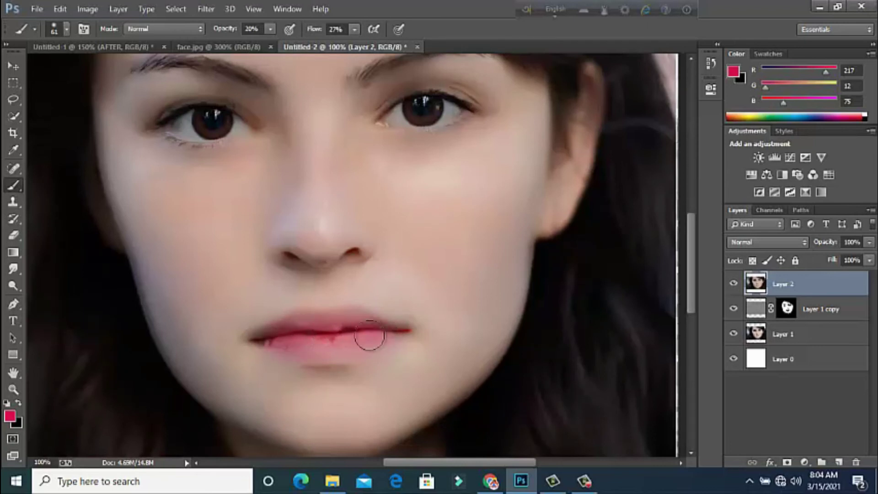
Shrink the brush to 26 px and zoom back out from the lips.
{"action": "left_click", "coordinate": [68, 29]}
{"action": "left_click_drag", "start_coordinate": [88, 70], "coordinate": [82, 69]}
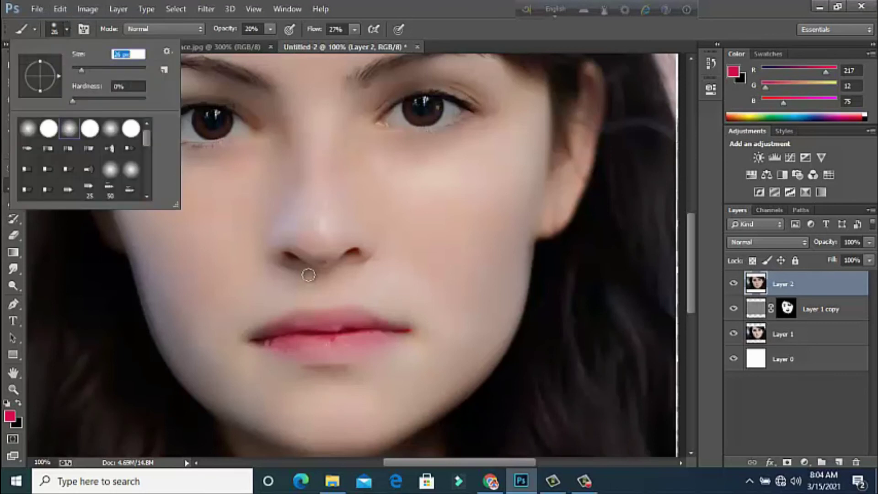
{"action": "key", "text": "Return"}
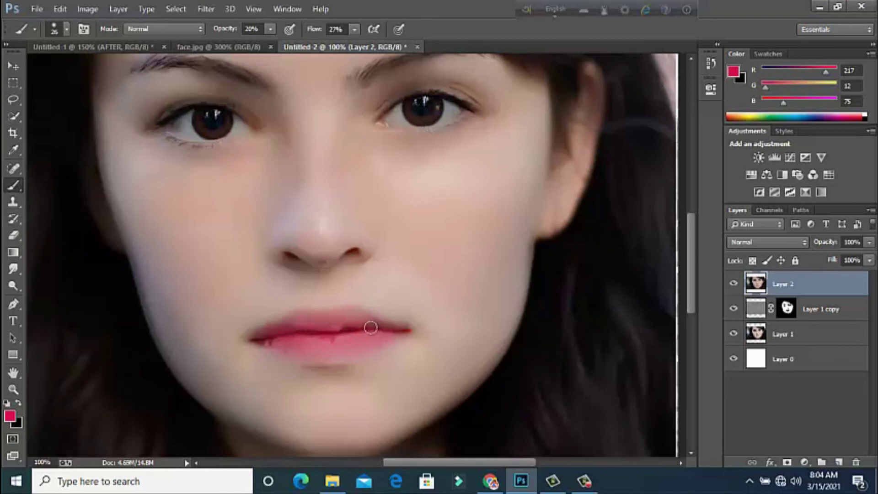
{"action": "scroll", "coordinate": [528, 243], "scroll_direction": "up", "scroll_amount": 3}
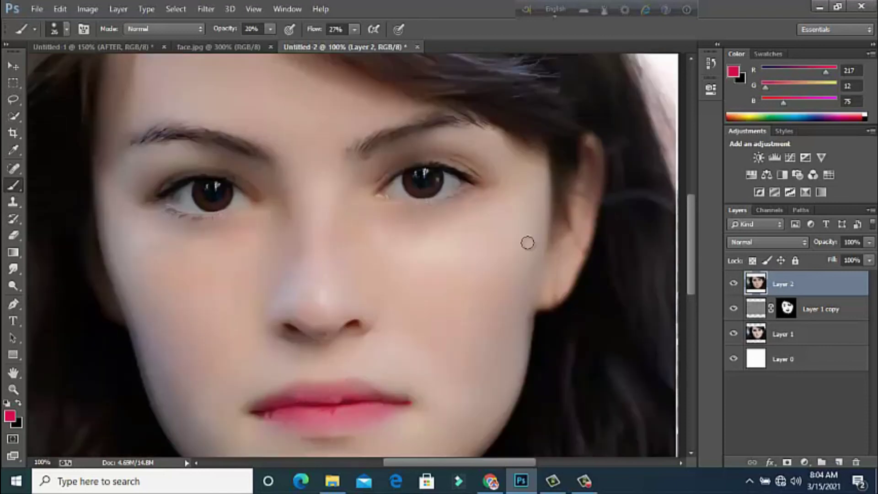
{"action": "key", "text": "z"}
{"action": "left_click", "coordinate": [396, 207], "text": "alt"}
Zoom out to view the whole portrait and bring up the Image adjustments list.
{"action": "left_click", "coordinate": [396, 207], "text": "alt"}
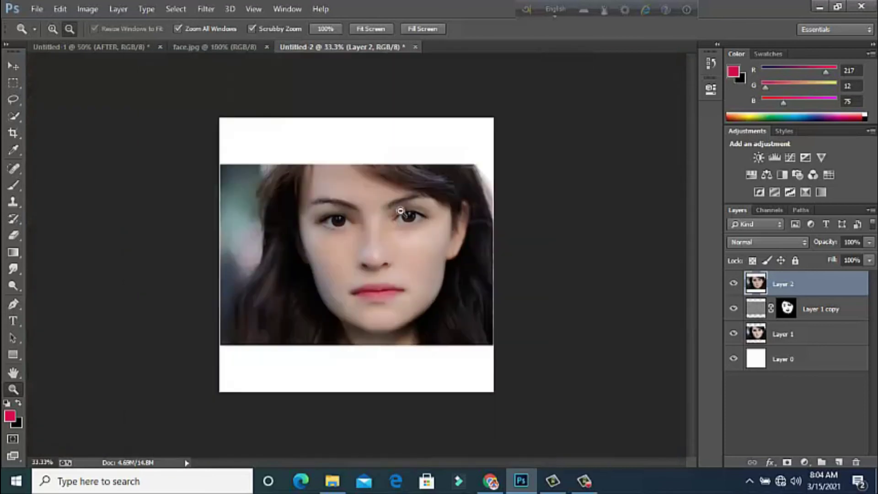
{"action": "left_click", "coordinate": [412, 222], "text": "alt"}
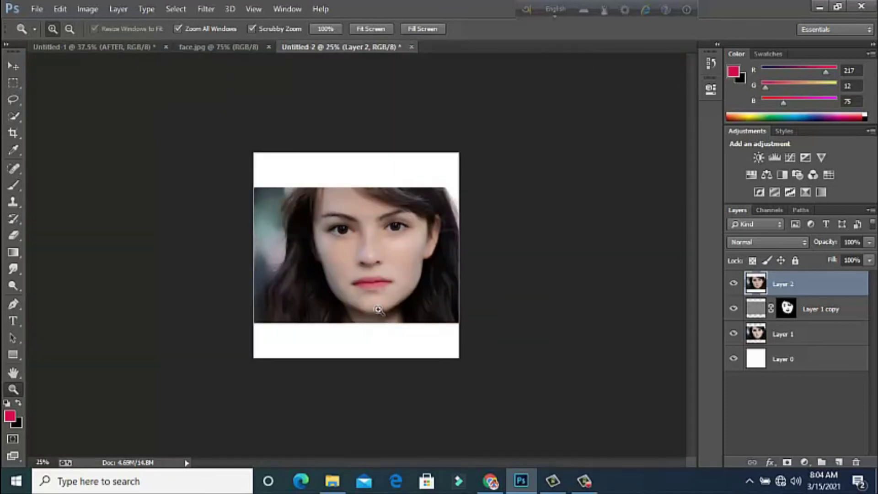
{"action": "left_click", "coordinate": [378, 309]}
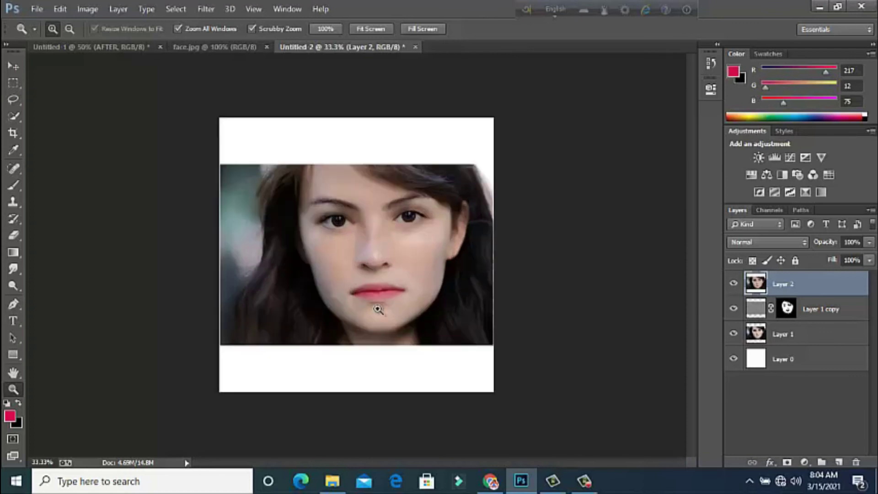
{"action": "left_click", "coordinate": [118, 8]}
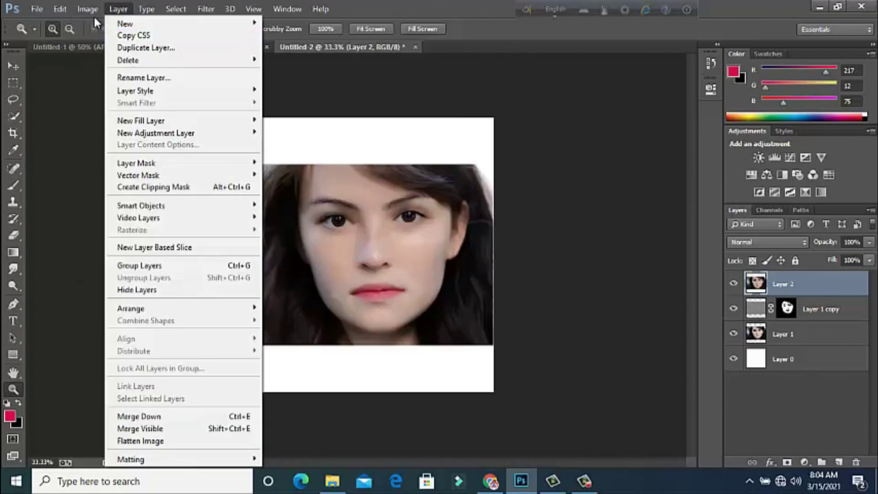
{"action": "mouse_move", "coordinate": [106, 41]}
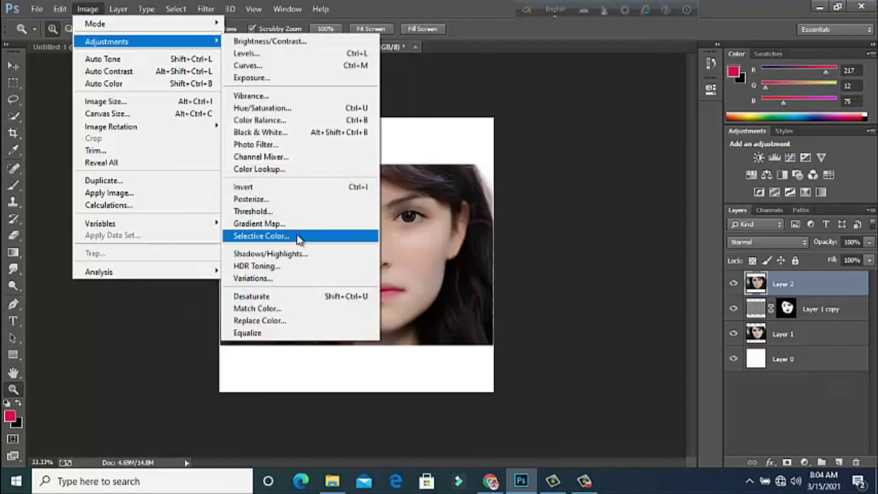
Shift the Blacks in Selective Color to Cyan +24, Magenta +3, Yellow -2.
{"action": "left_click", "coordinate": [296, 235]}
{"action": "left_click", "coordinate": [604, 123]}
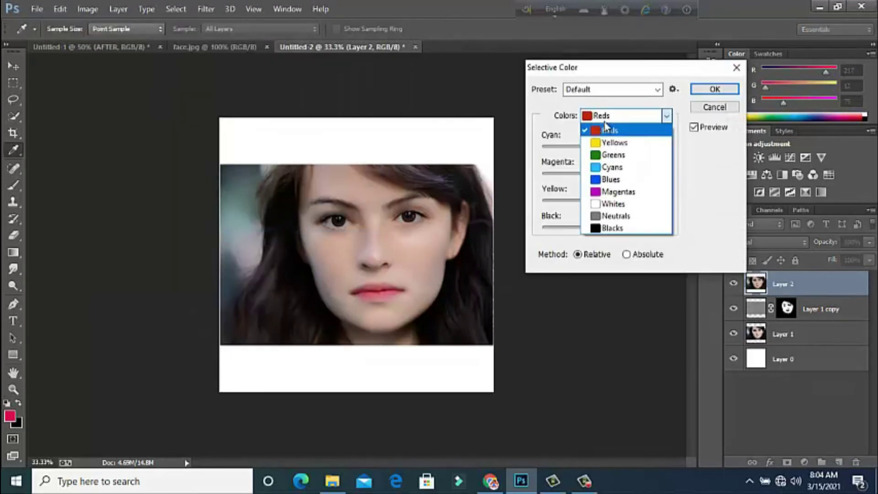
{"action": "left_click", "coordinate": [608, 226]}
{"action": "mouse_move", "coordinate": [606, 146]}
{"action": "left_mouse_down"}
{"action": "mouse_move", "coordinate": [624, 146]}
{"action": "mouse_move", "coordinate": [599, 175]}
{"action": "mouse_move", "coordinate": [610, 177]}
{"action": "mouse_move", "coordinate": [609, 205]}
{"action": "mouse_move", "coordinate": [640, 215]}
{"action": "mouse_move", "coordinate": [607, 215]}
{"action": "left_mouse_up"}
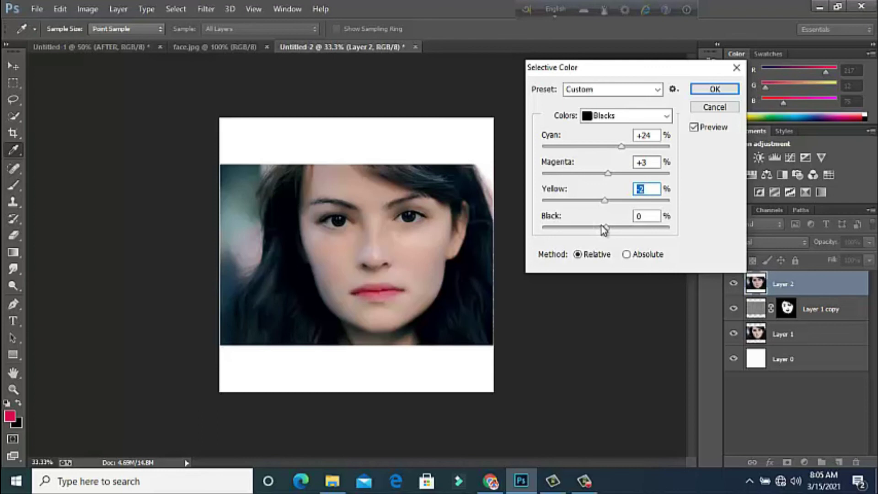
{"action": "left_click", "coordinate": [711, 90]}
Add a gentle Curves point lifting input 129 to output 136 on the RGB curve.
{"action": "key", "text": "z"}
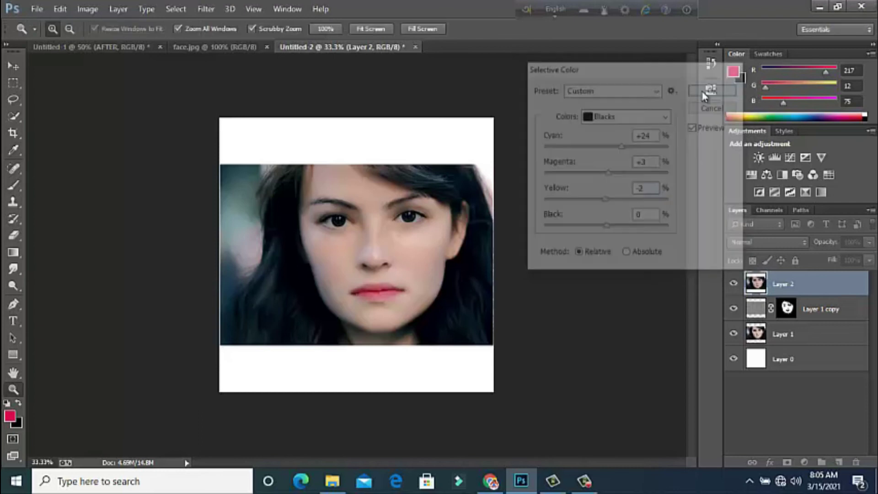
{"action": "left_click", "coordinate": [15, 100]}
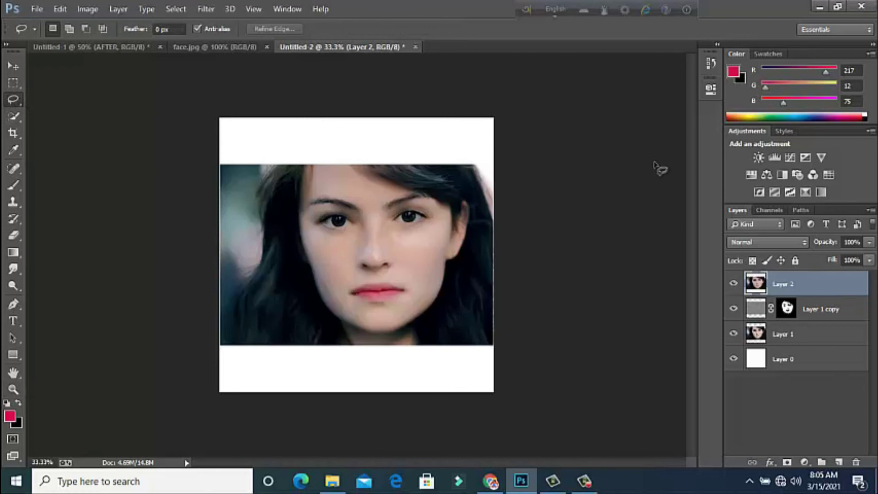
{"action": "left_click", "coordinate": [97, 8]}
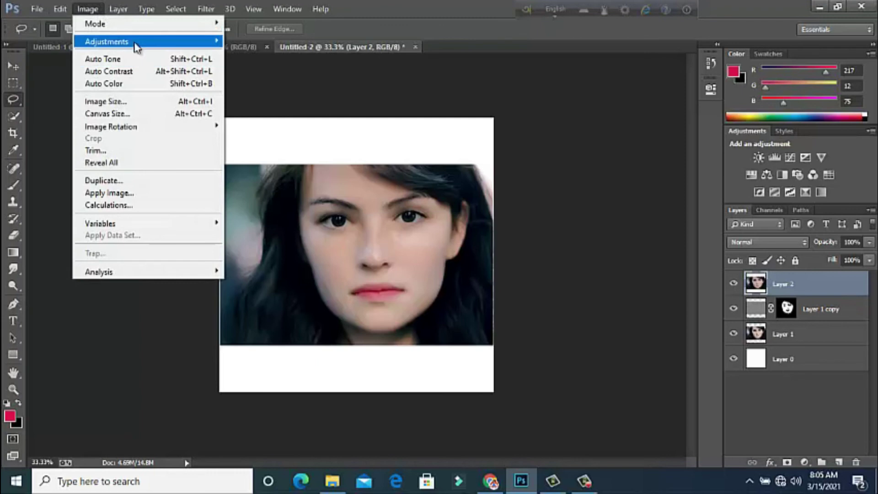
{"action": "left_click", "coordinate": [312, 68]}
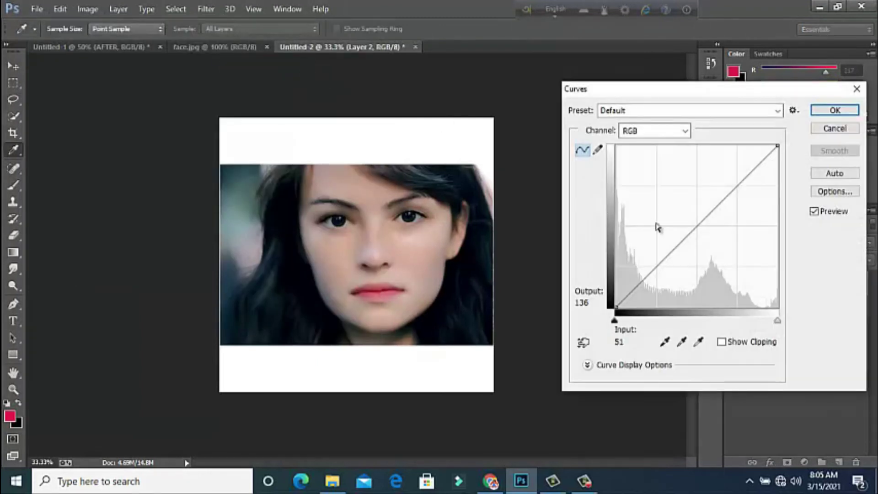
{"action": "left_click_drag", "start_coordinate": [692, 235], "coordinate": [697, 221]}
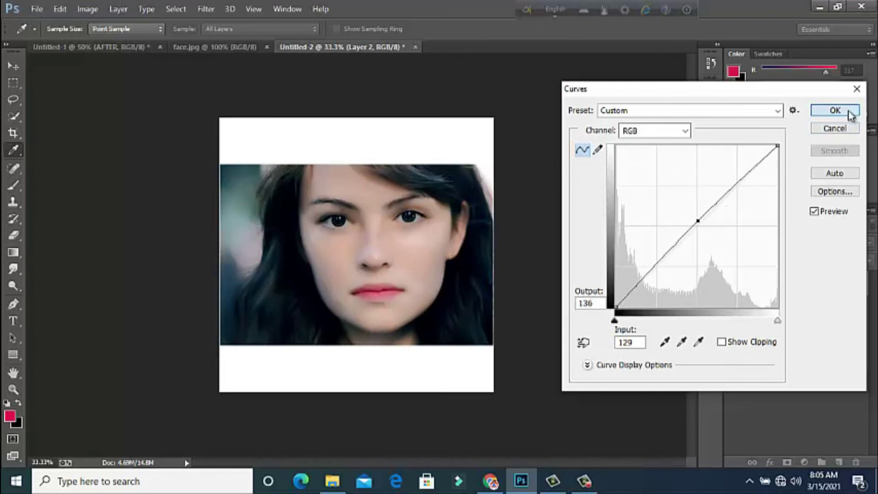
{"action": "left_click", "coordinate": [846, 112]}
{"action": "key", "text": "l"}
{"action": "left_click", "coordinate": [14, 83]}
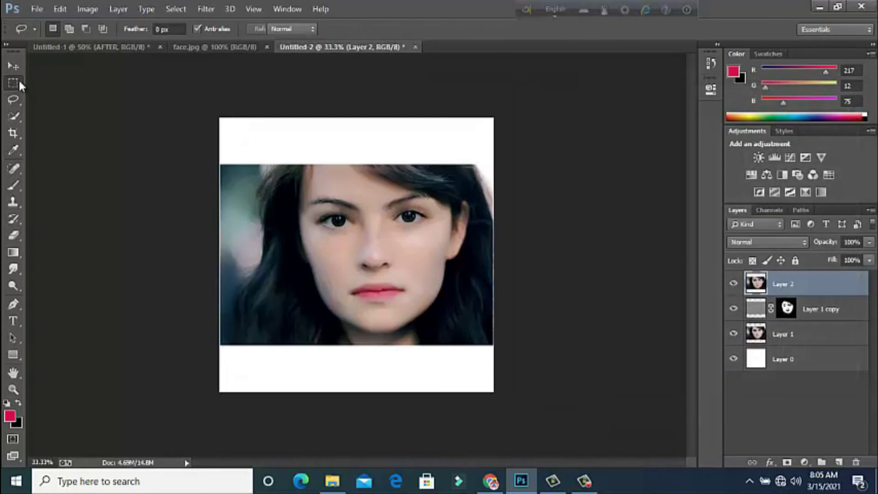
{"action": "key", "text": "z"}
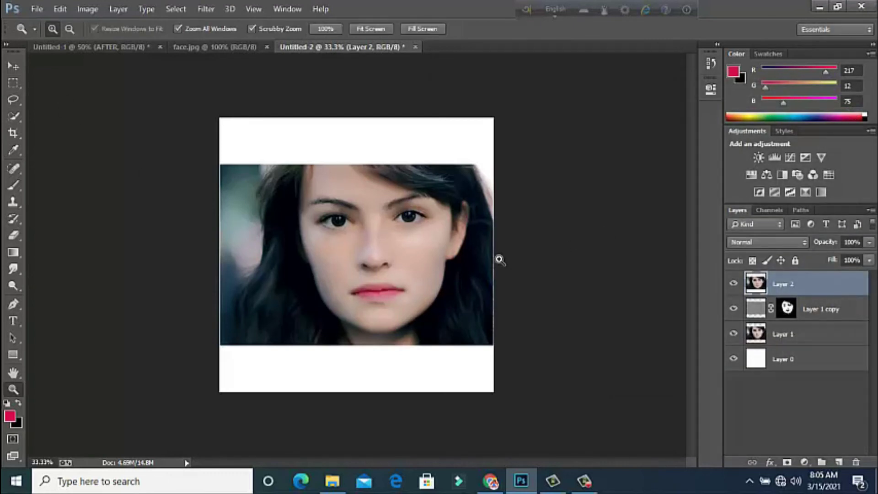